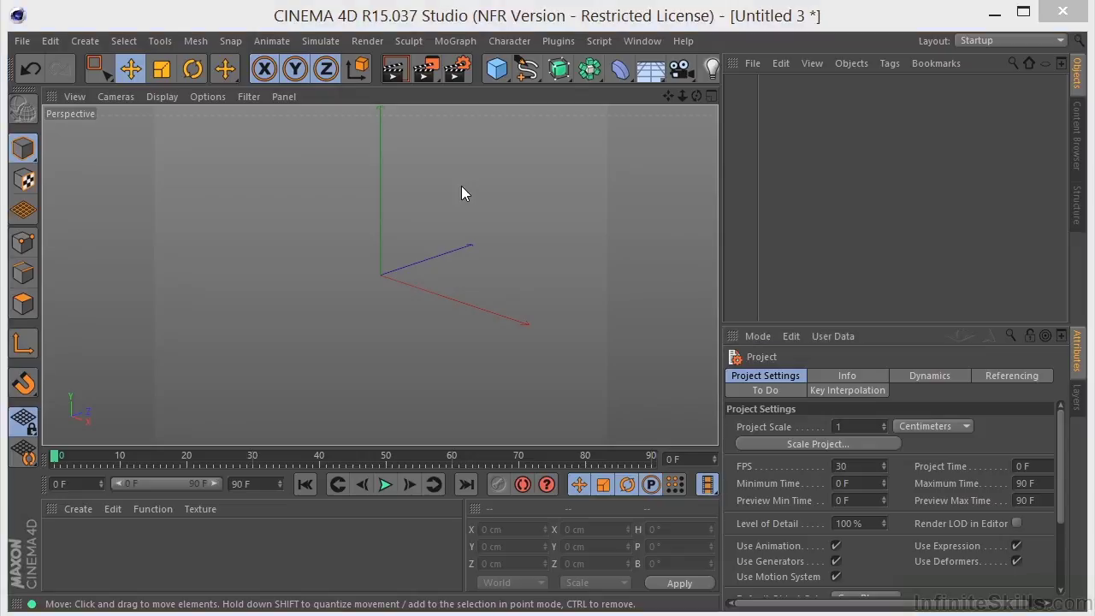
Step: Add an Ambient Occlusion effect to the render settings
left_click(452, 68)
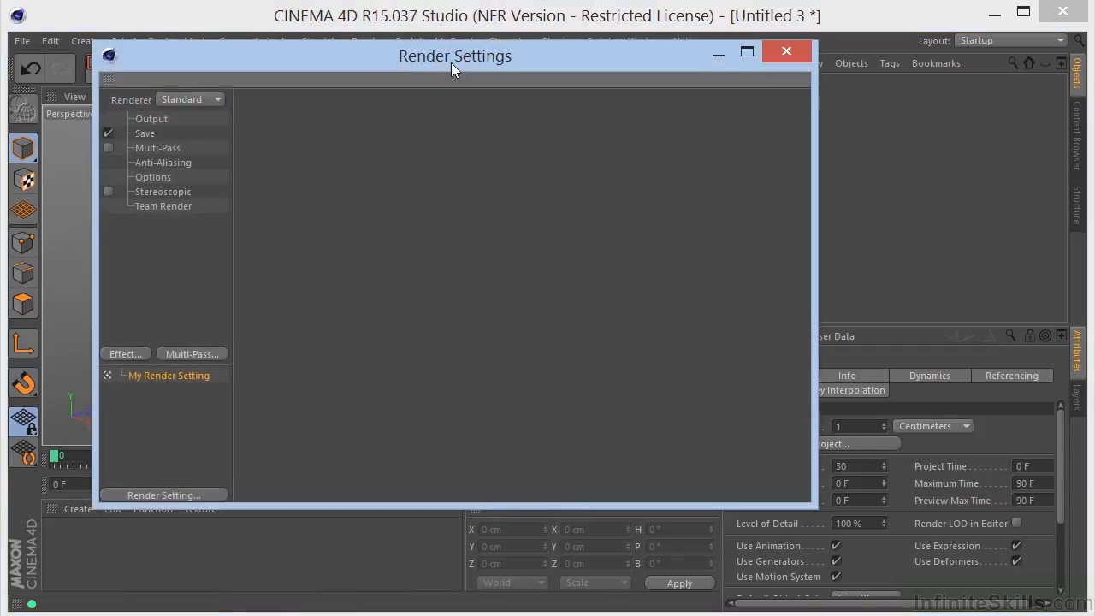
left_click(125, 350)
left_click(190, 374)
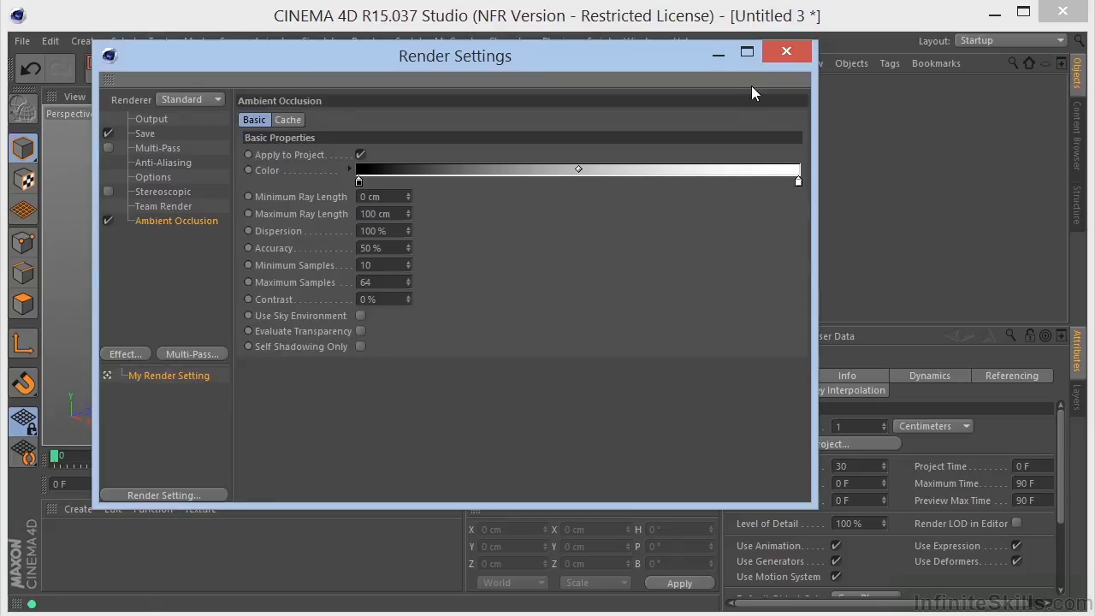
left_click(776, 55)
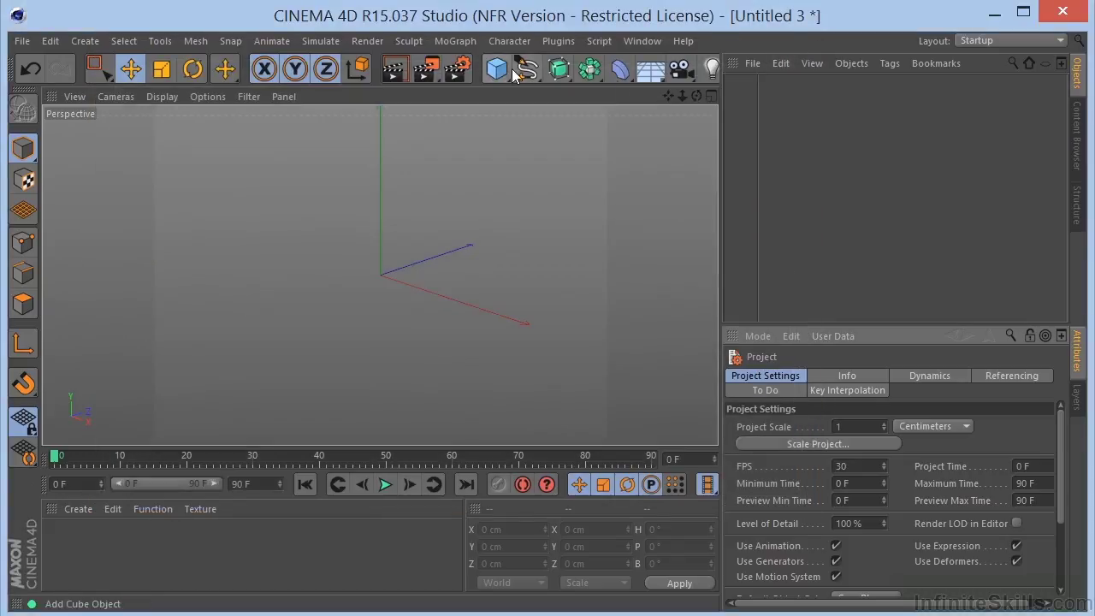
Step: Add a Floor to the scene and switch the Ambient Occlusion effect off
left_click(643, 79)
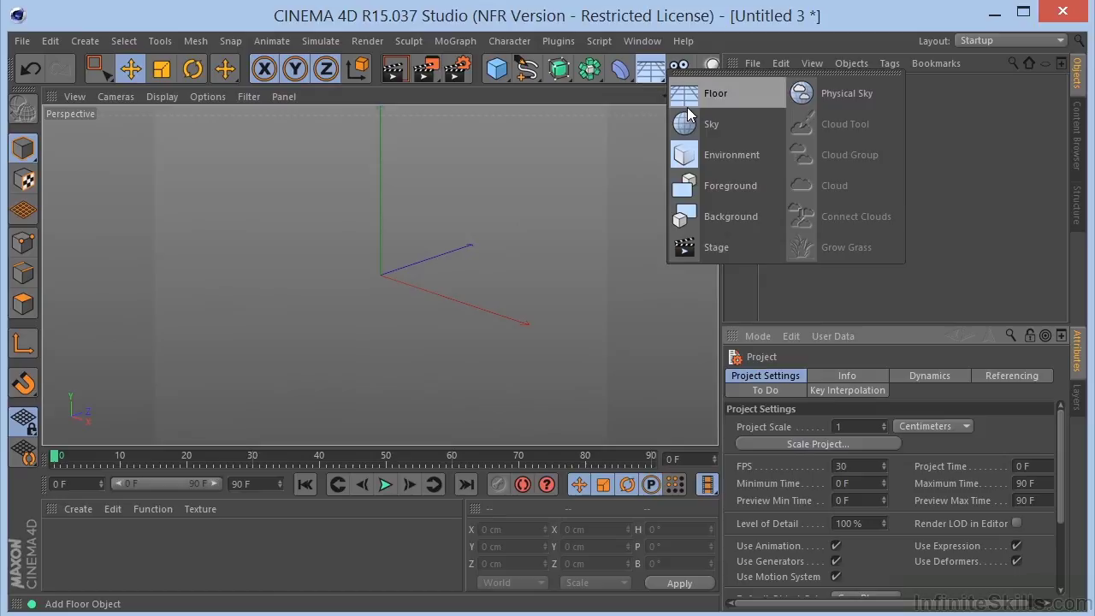
left_click(688, 99)
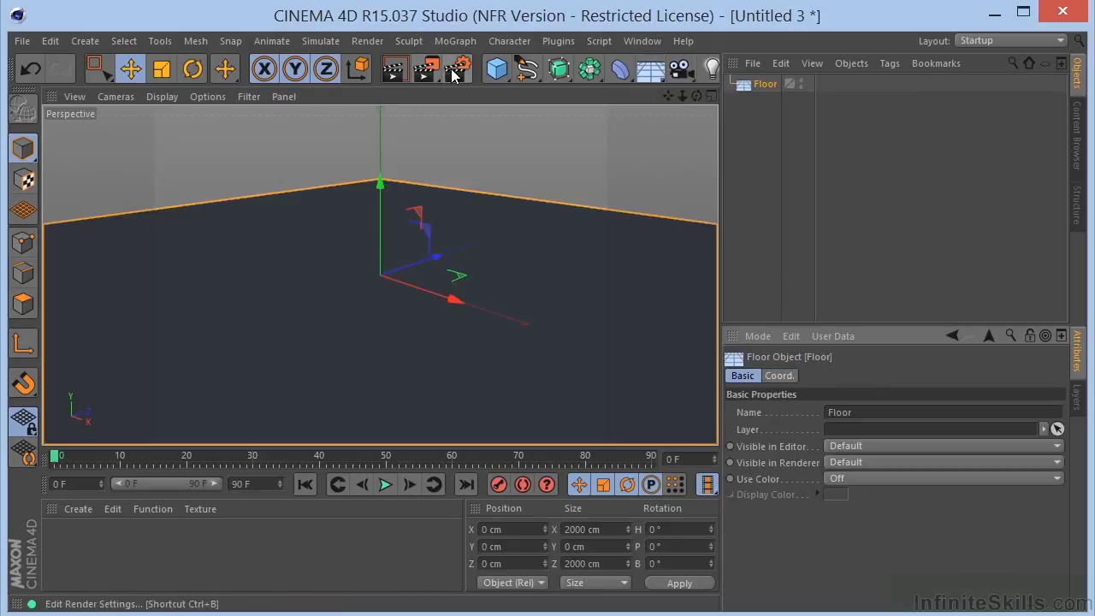
left_click(450, 76)
left_click(108, 220)
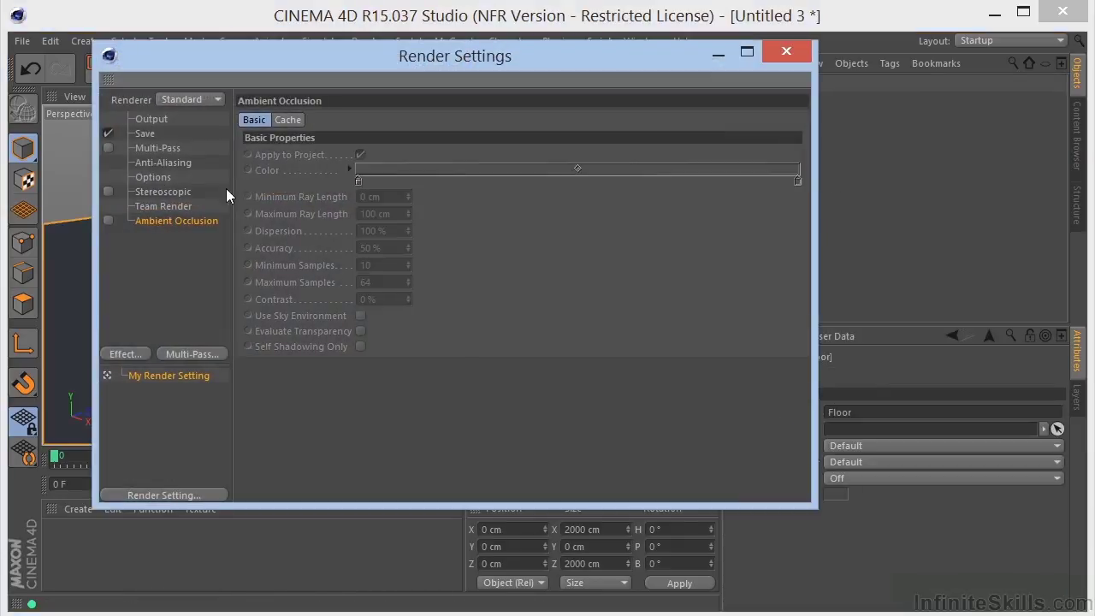
left_click(786, 51)
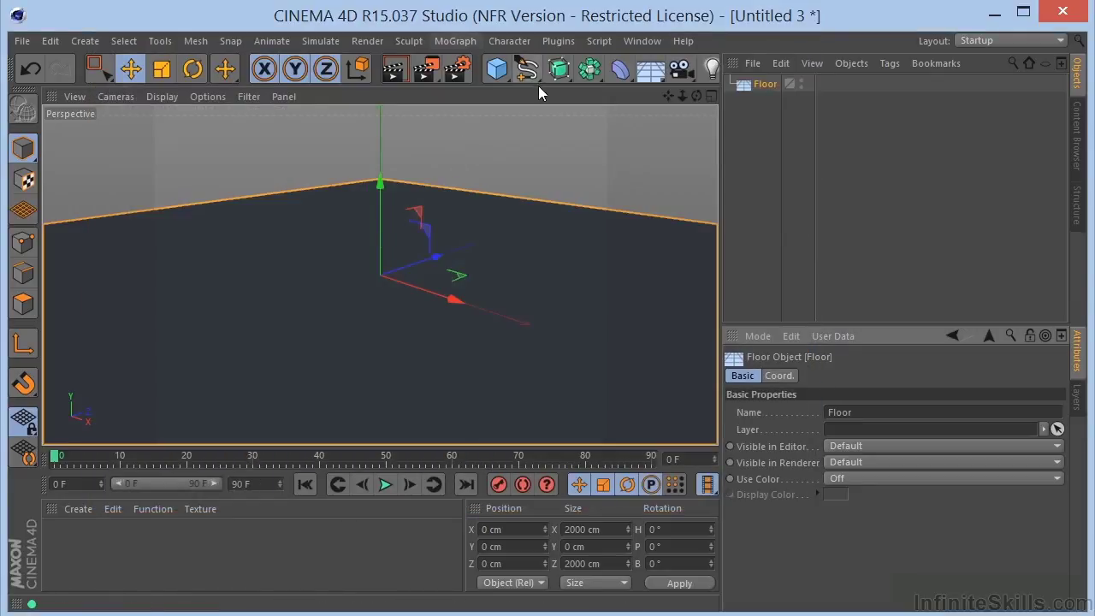
Step: Add a 200 cm Cube and raise it to Y 100 cm so it sits on the floor
left_click(496, 69)
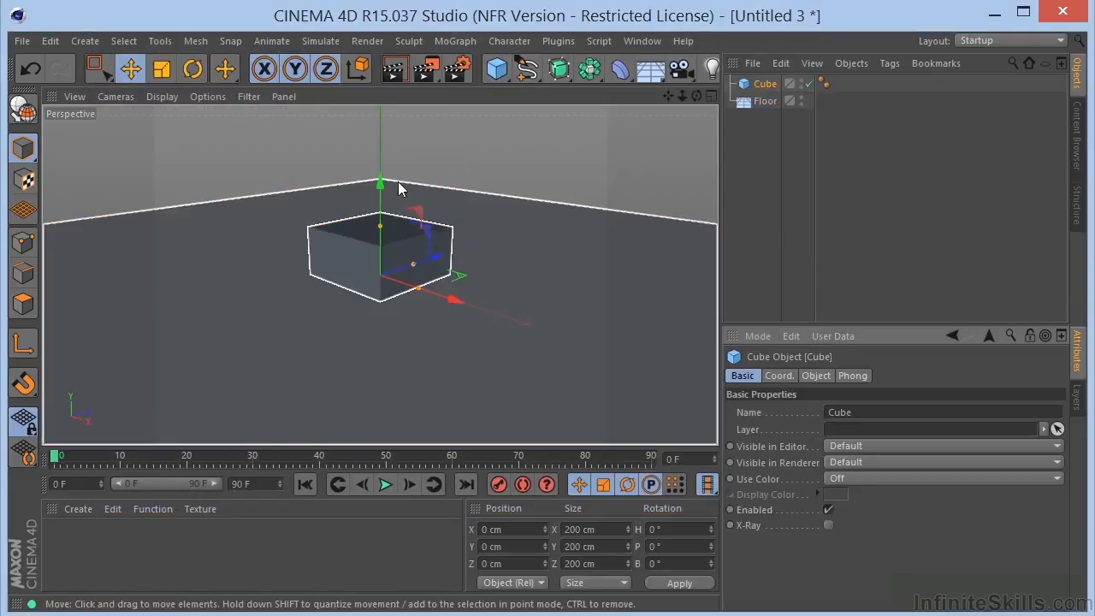
left_click_drag(381, 182, 388, 133)
key("ctrl+z")
left_click_drag(379, 180, 643, 105)
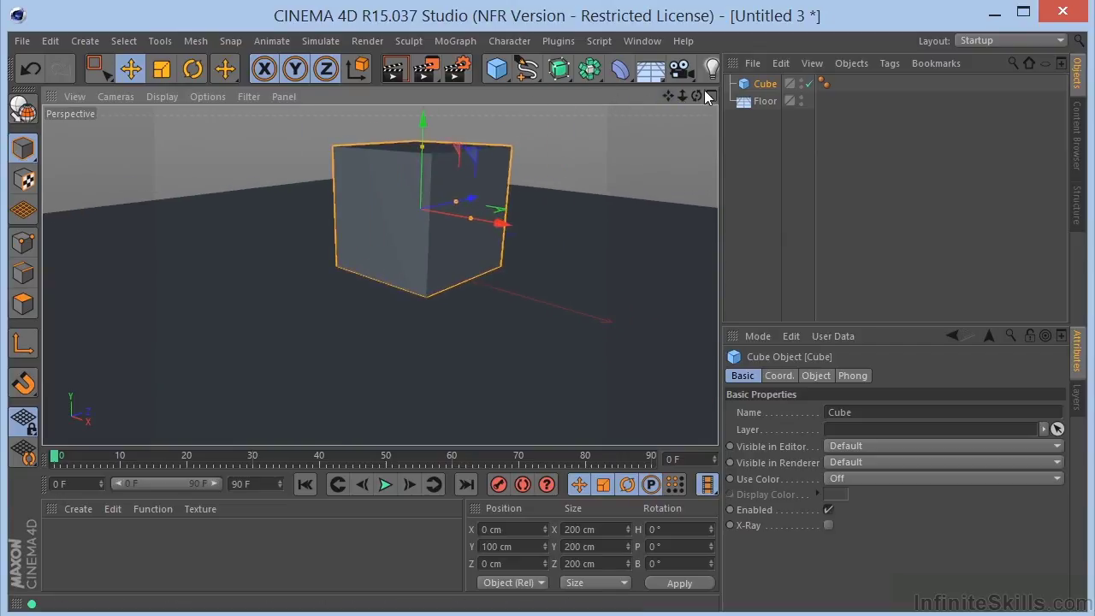
Step: Render the view, re-enable Ambient Occlusion, and render the view again
left_click(395, 70)
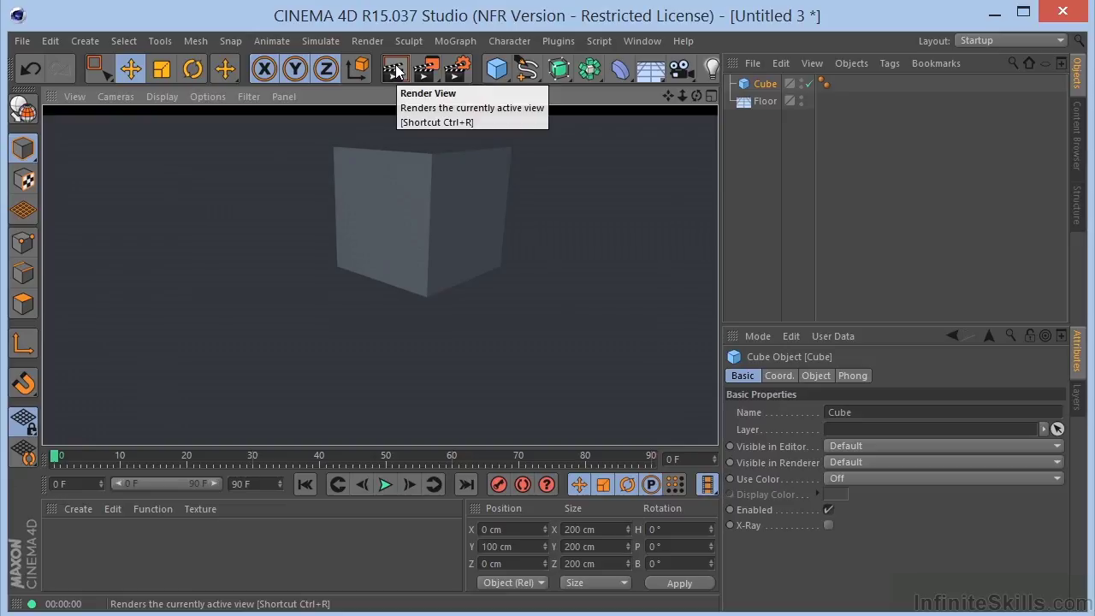
left_click(457, 68)
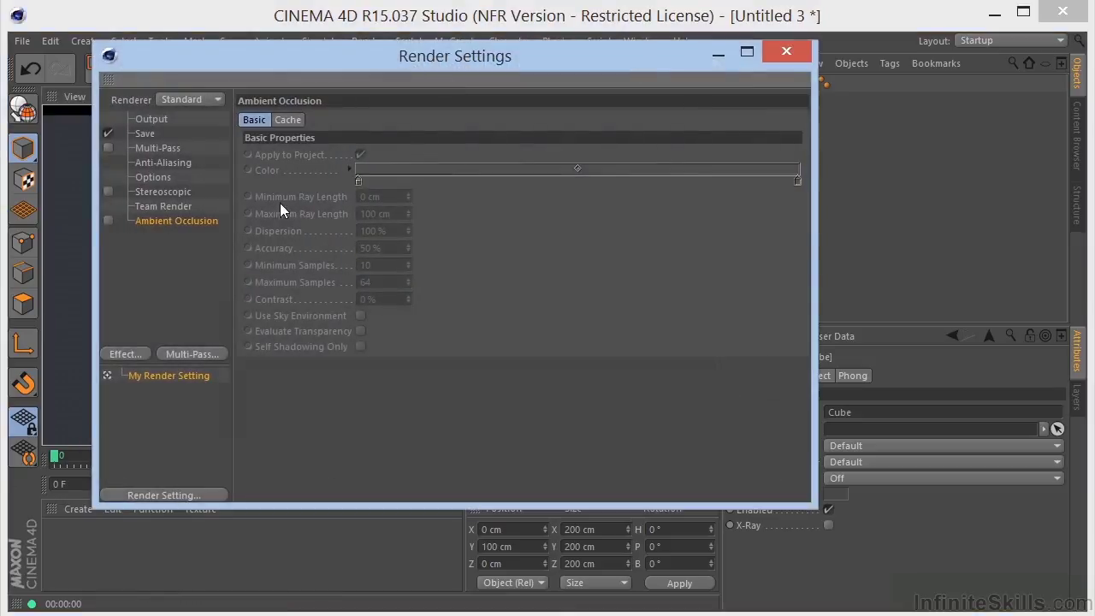
left_click(108, 220)
left_click(786, 51)
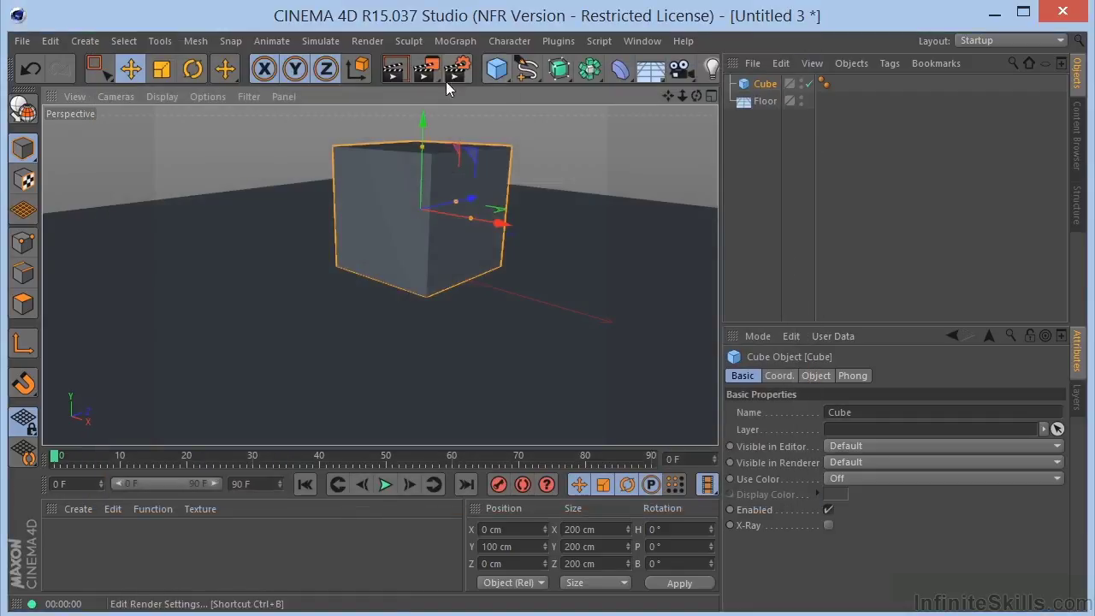
left_click(395, 70)
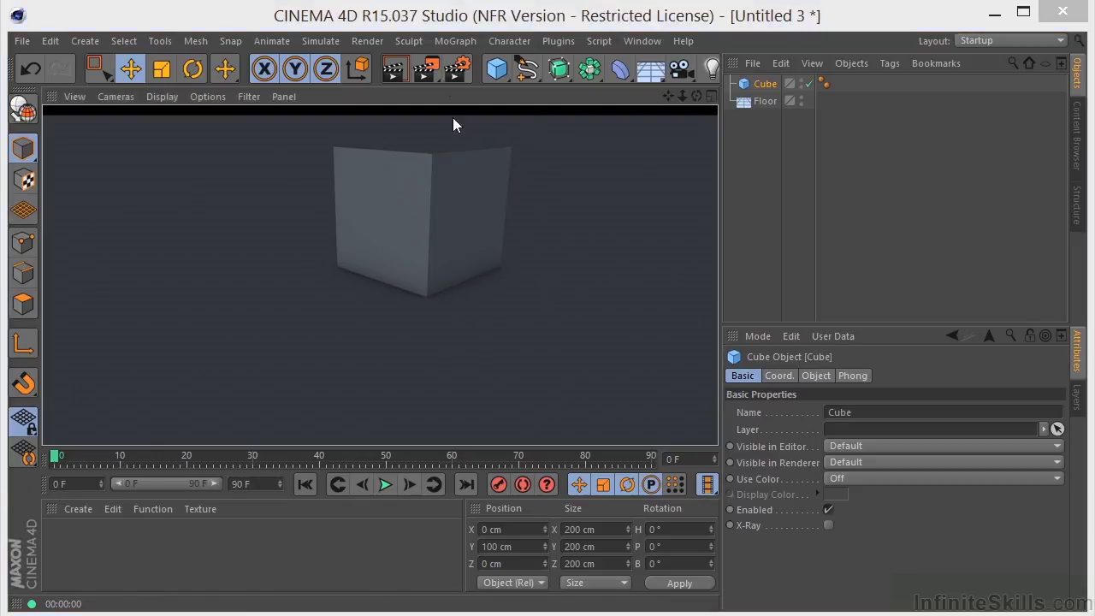
Step: Show the Ambient Occlusion basic properties in Render Settings, moved beside the cube render
left_click(455, 72)
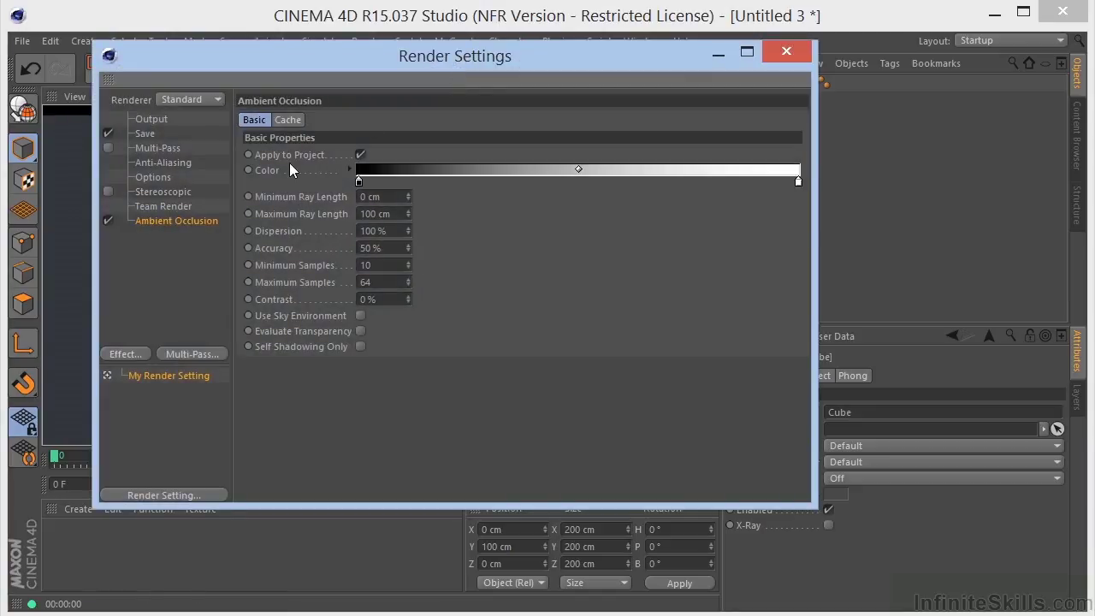
left_click(283, 170)
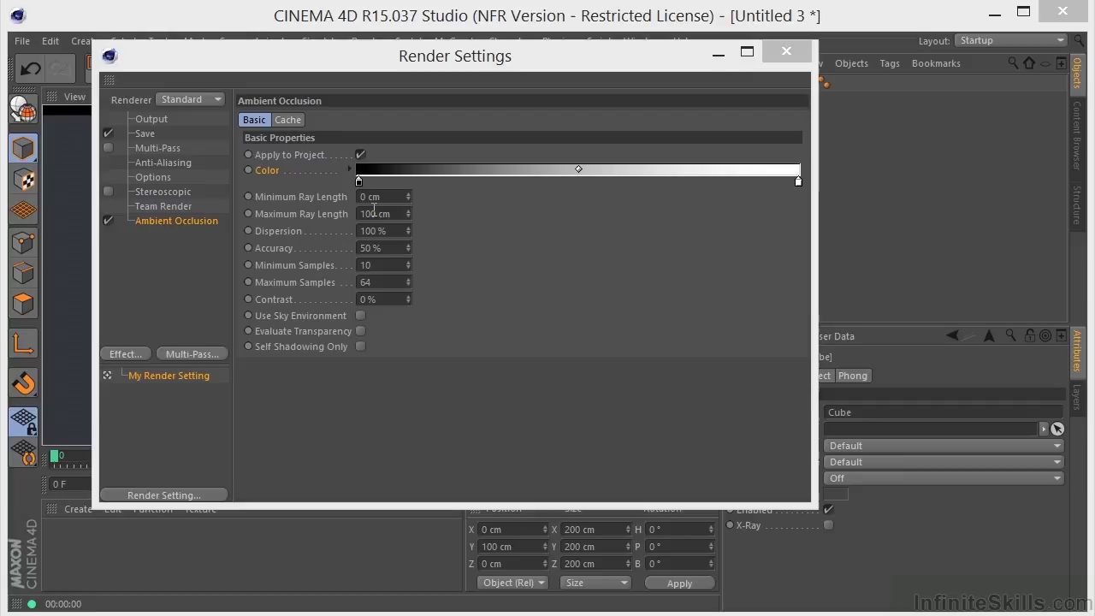
left_click_drag(415, 65, 583, 405)
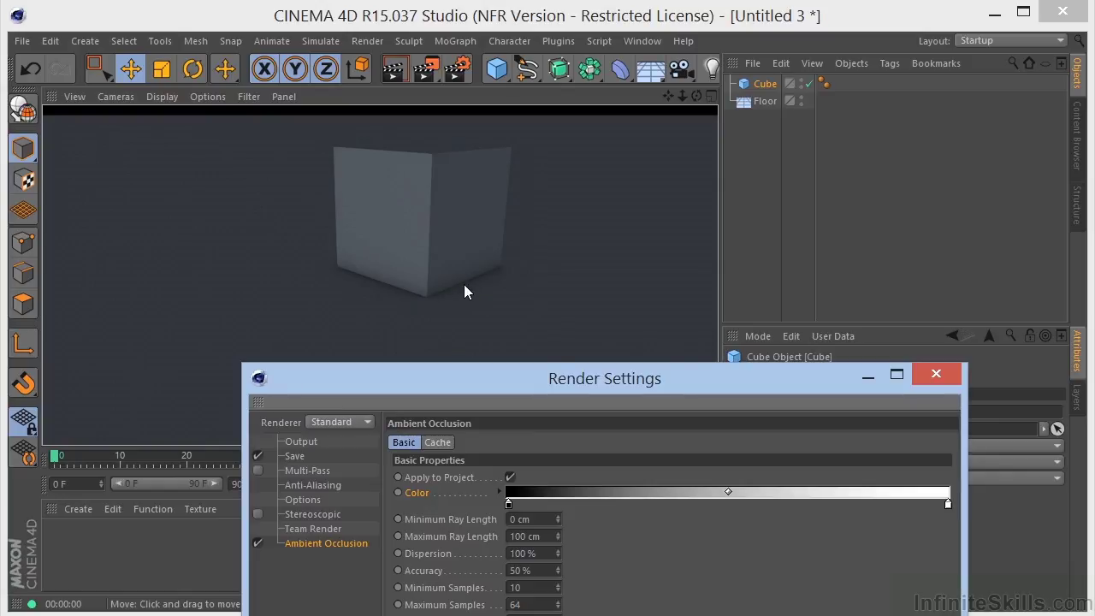
Step: Set Maximum Ray Length to 0 cm and test-render the view
left_click_drag(533, 377, 566, 65)
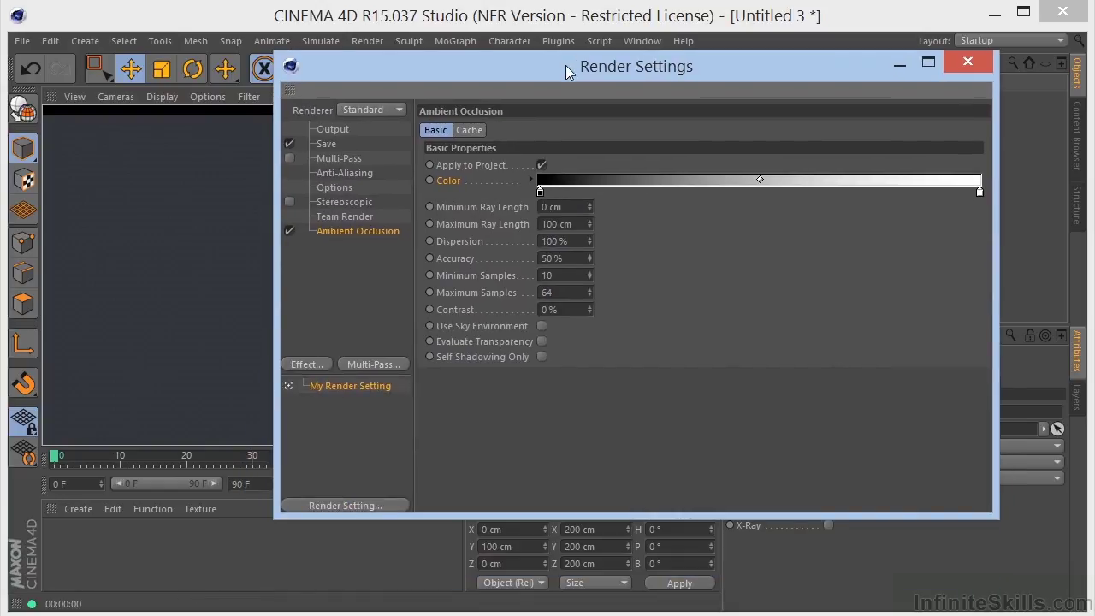
left_click_drag(574, 224, 490, 213)
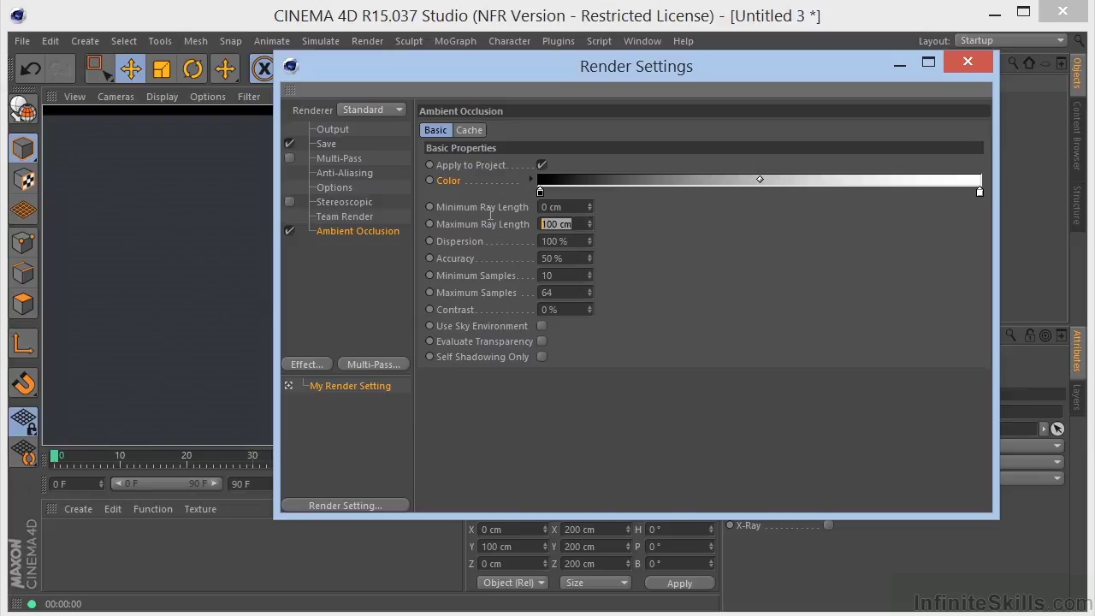
type("0")
key("Return")
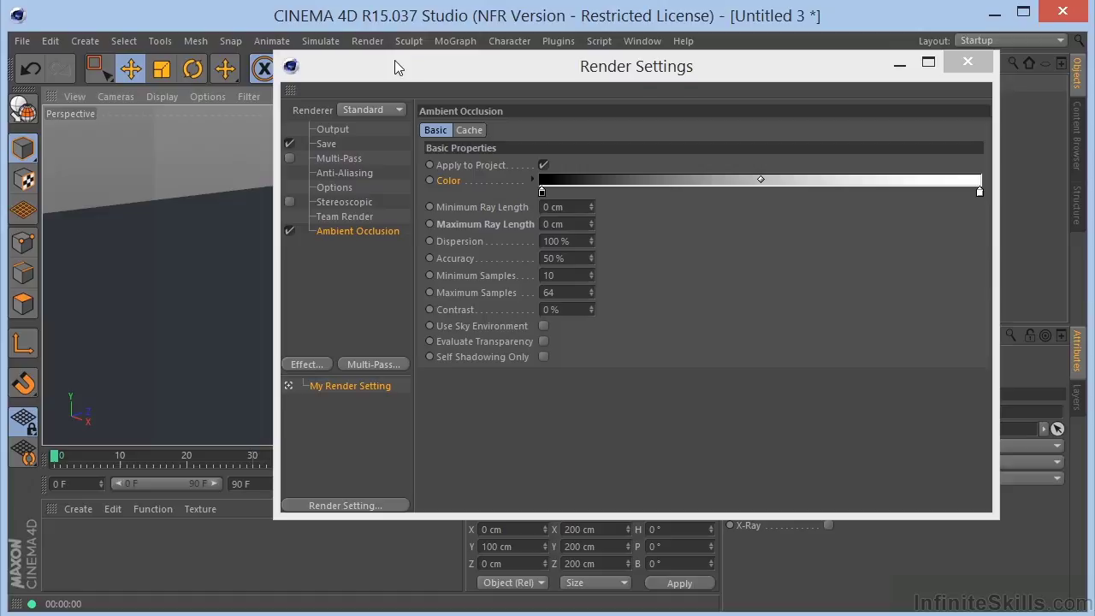
left_click_drag(434, 63, 415, 341)
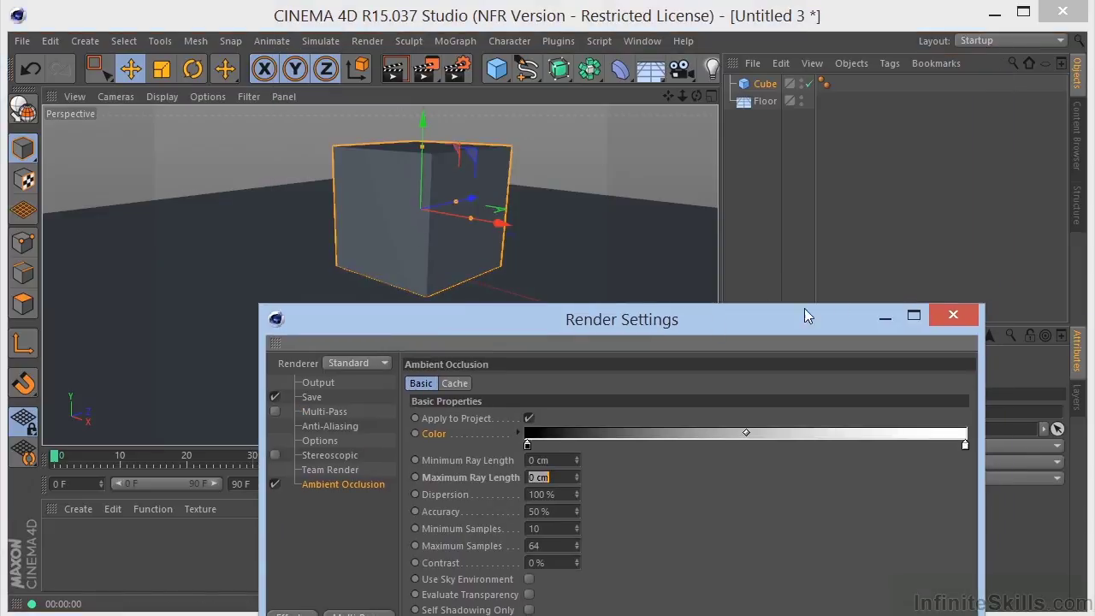
left_click(883, 316)
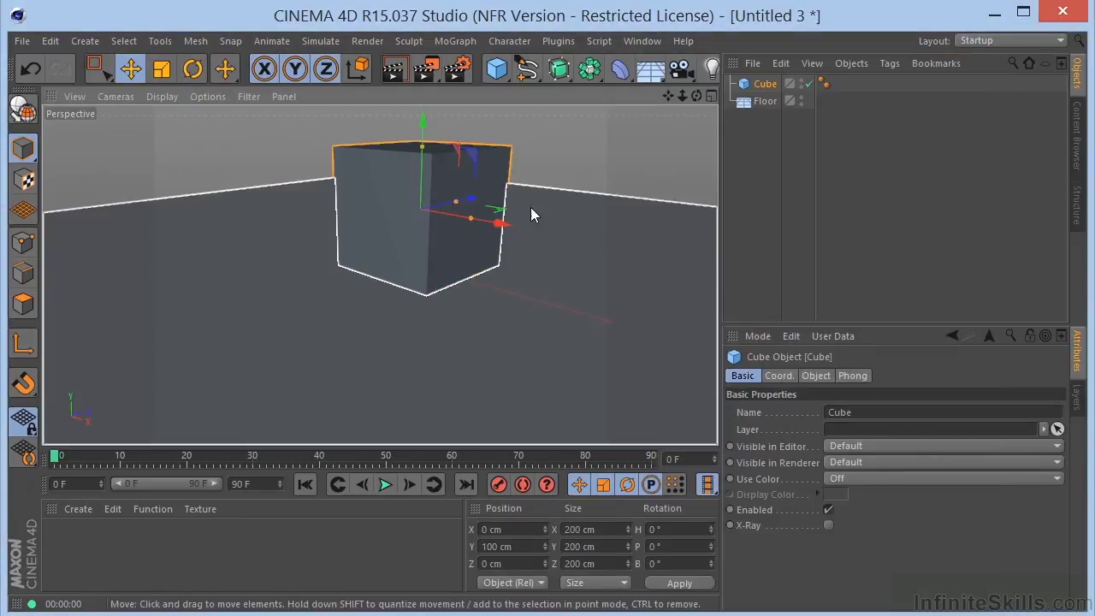
left_click(396, 70)
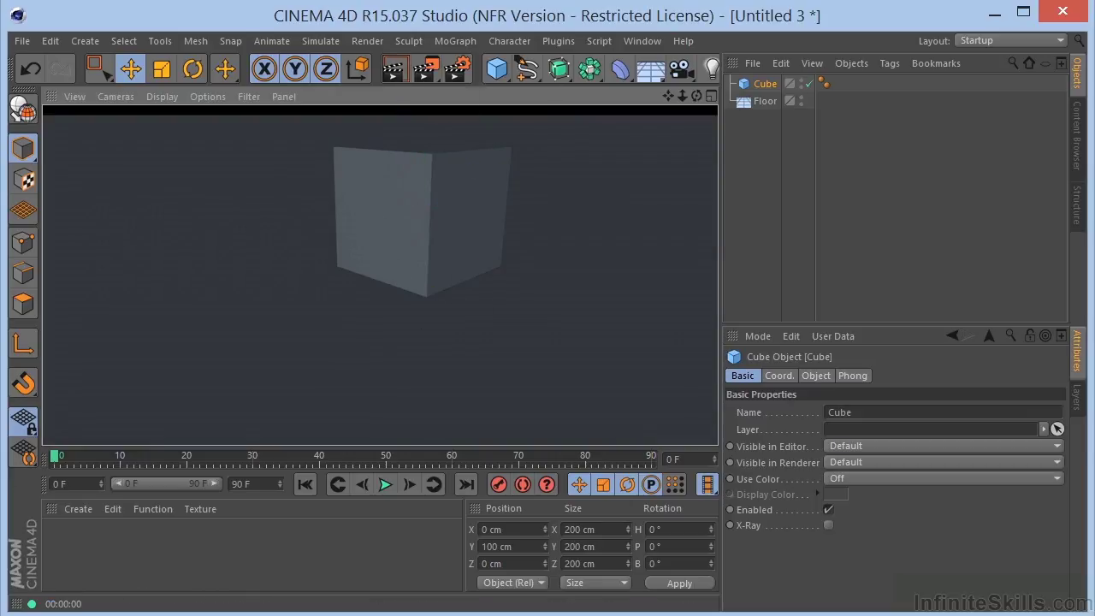
Step: Bring the render settings back and set Maximum Ray Length to 50 cm
key("ctrl+b")
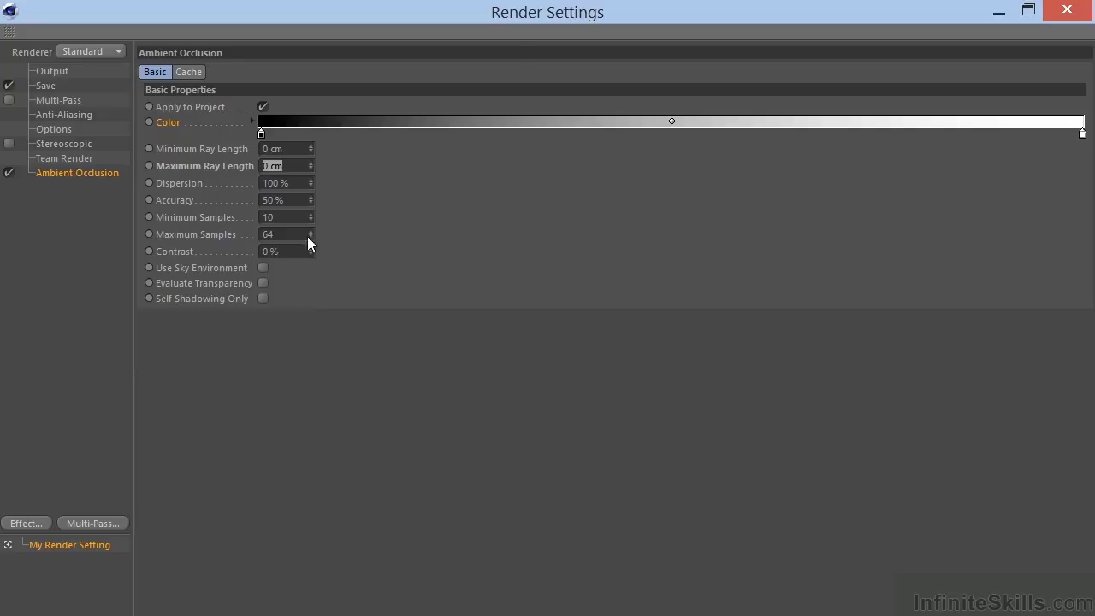
left_click(1028, 10)
left_click_drag(718, 332, 733, 90)
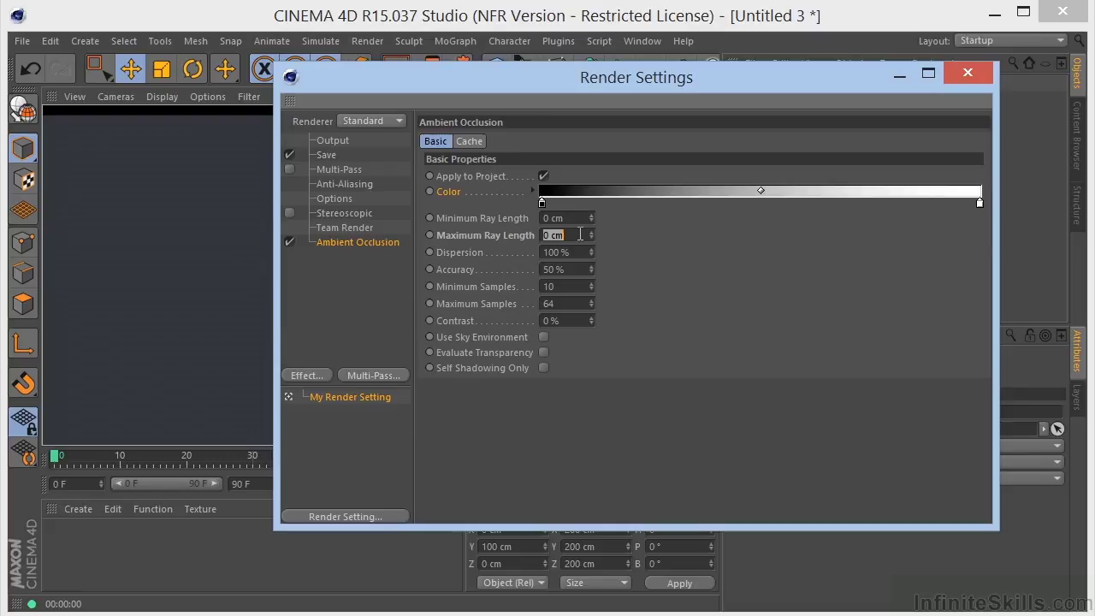
type("50")
key("Return")
left_click(969, 78)
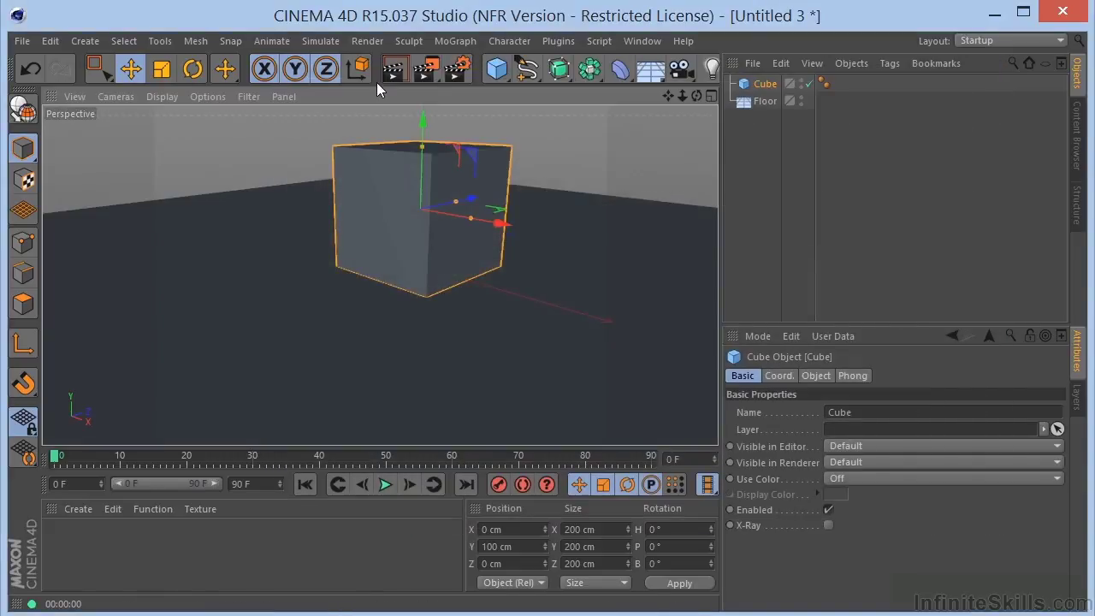
Step: Render at 50 cm, then set Maximum Ray Length to 200 cm and render again
left_click(396, 61)
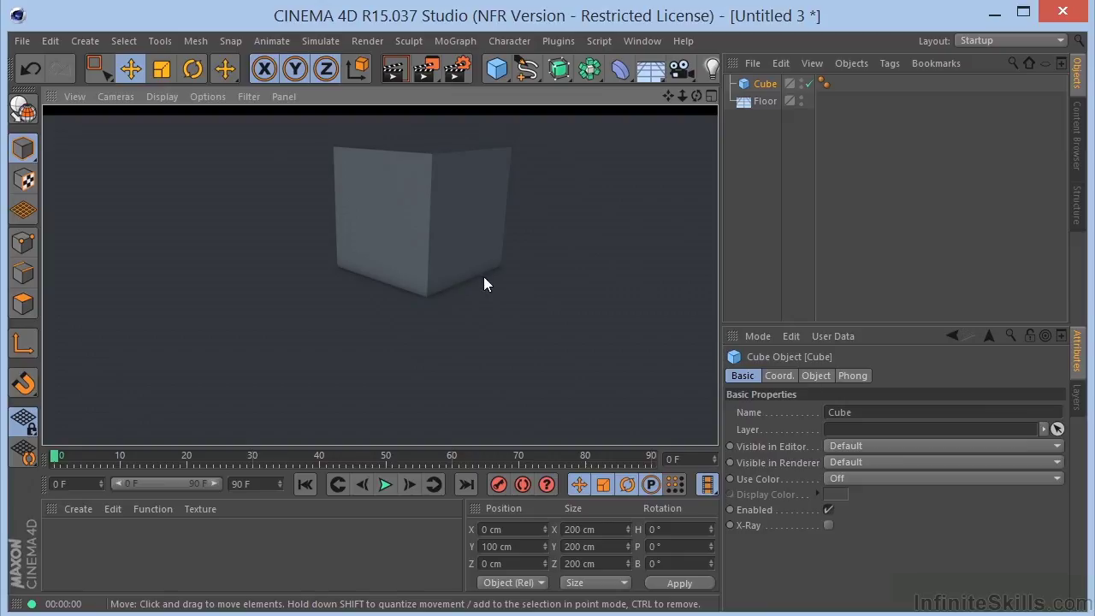
left_click(457, 69)
left_click_drag(581, 236, 542, 235)
type("200")
key("Return")
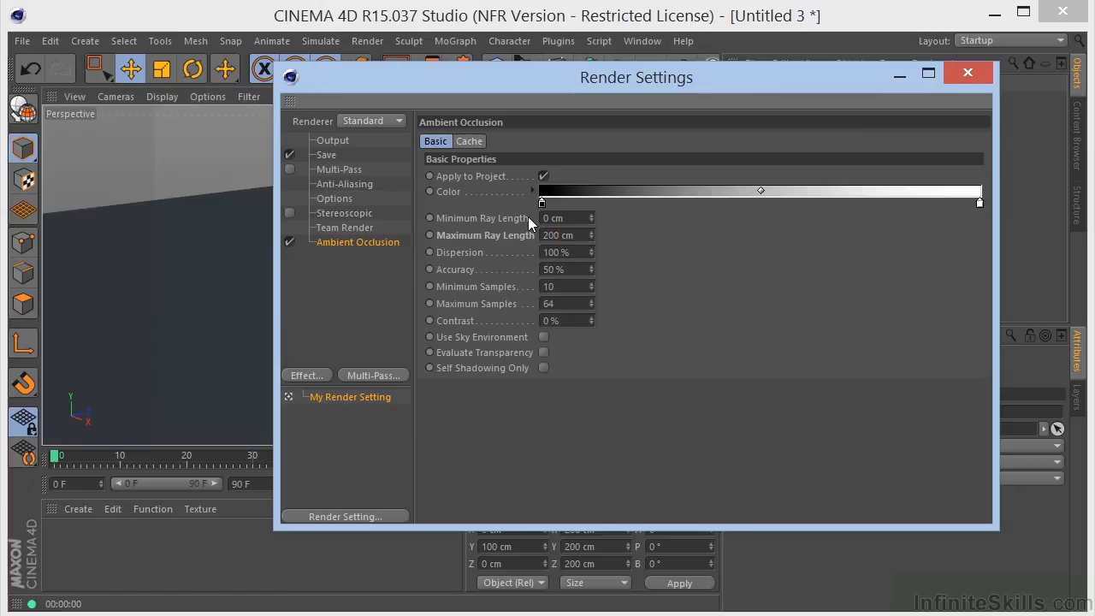
left_click(653, 23)
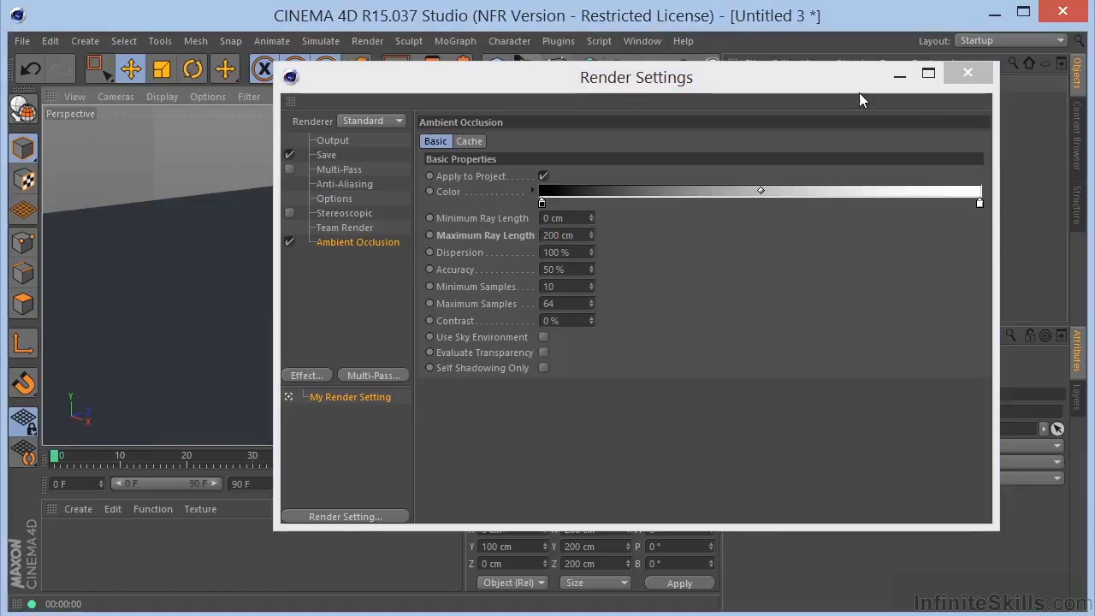
left_click(976, 79)
left_click(394, 74)
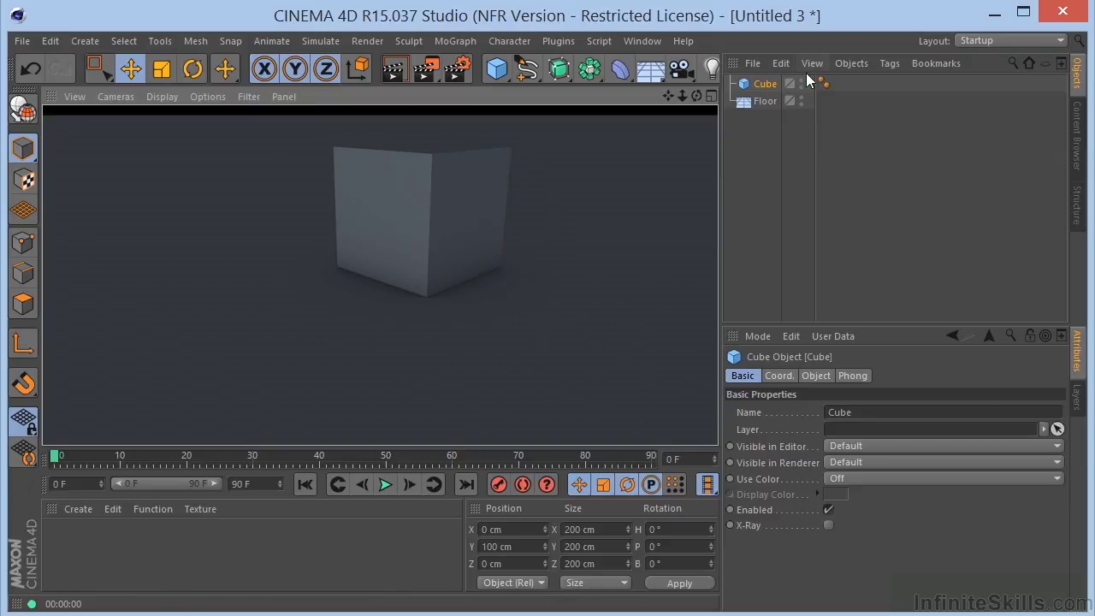
Step: Raise the Cube to Y 114.561 cm and re-render the view
left_click(761, 84)
left_click_drag(422, 150, 428, 114)
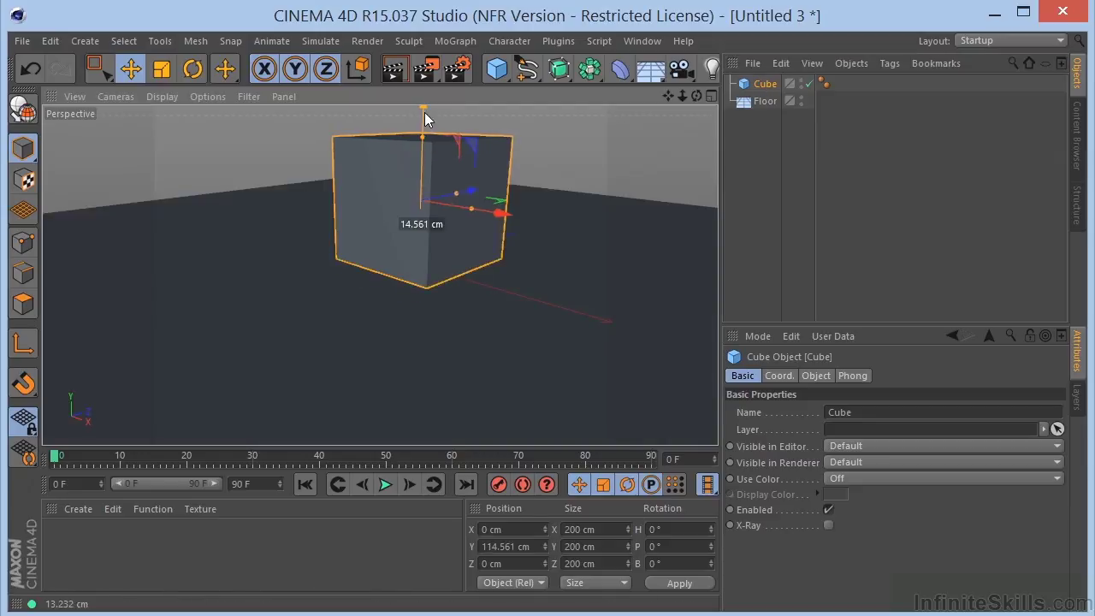
left_click(404, 68)
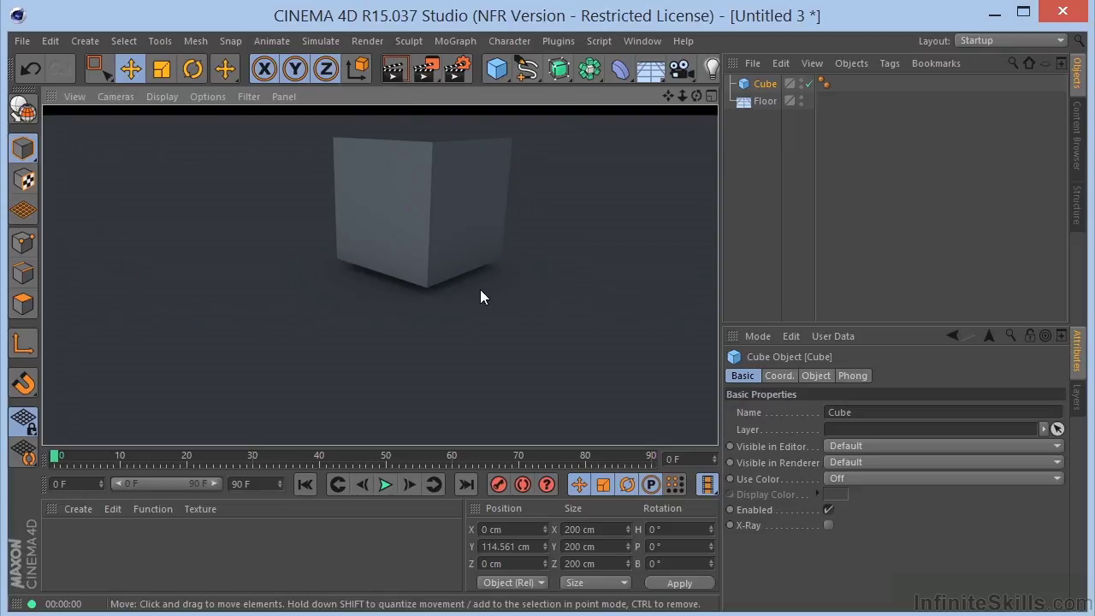
Step: Set Maximum Ray Length to 50 cm and render the raised cube with it
left_click(457, 67)
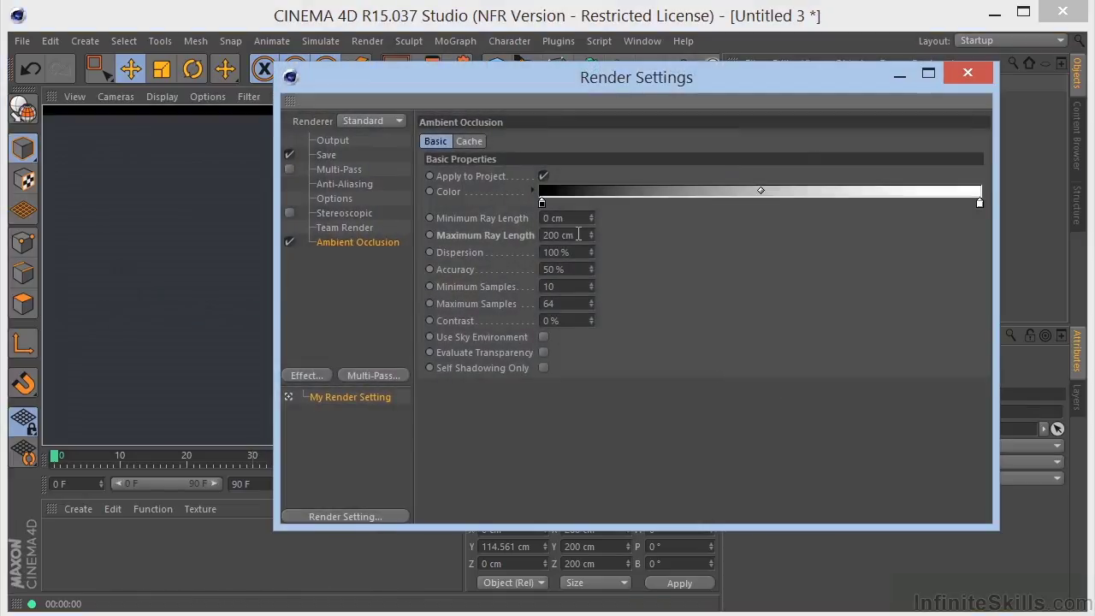
left_click_drag(578, 233, 523, 232)
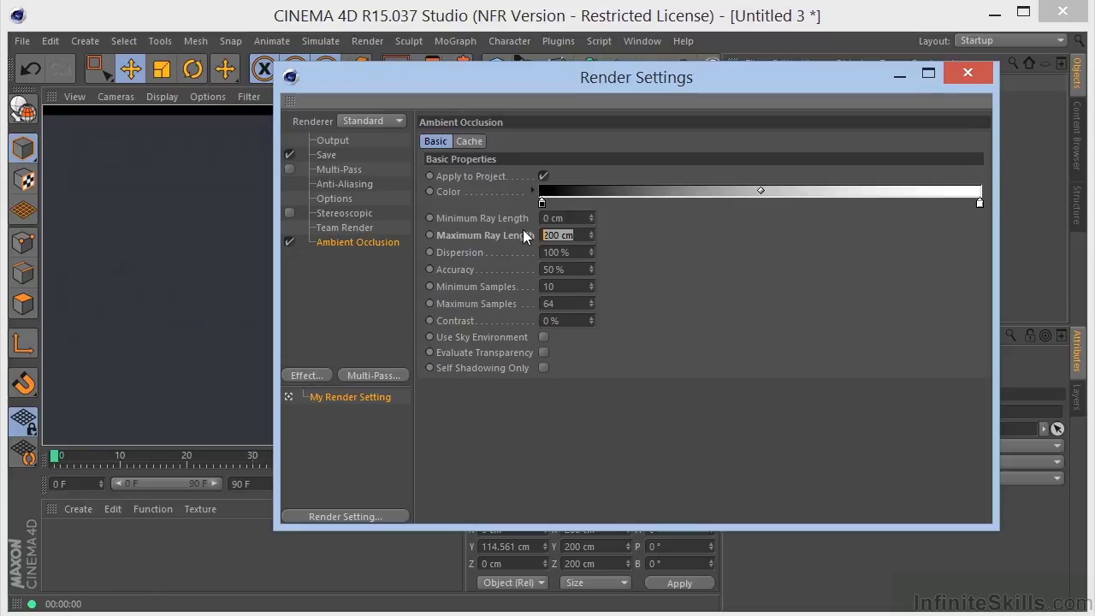
type("50")
key("Return")
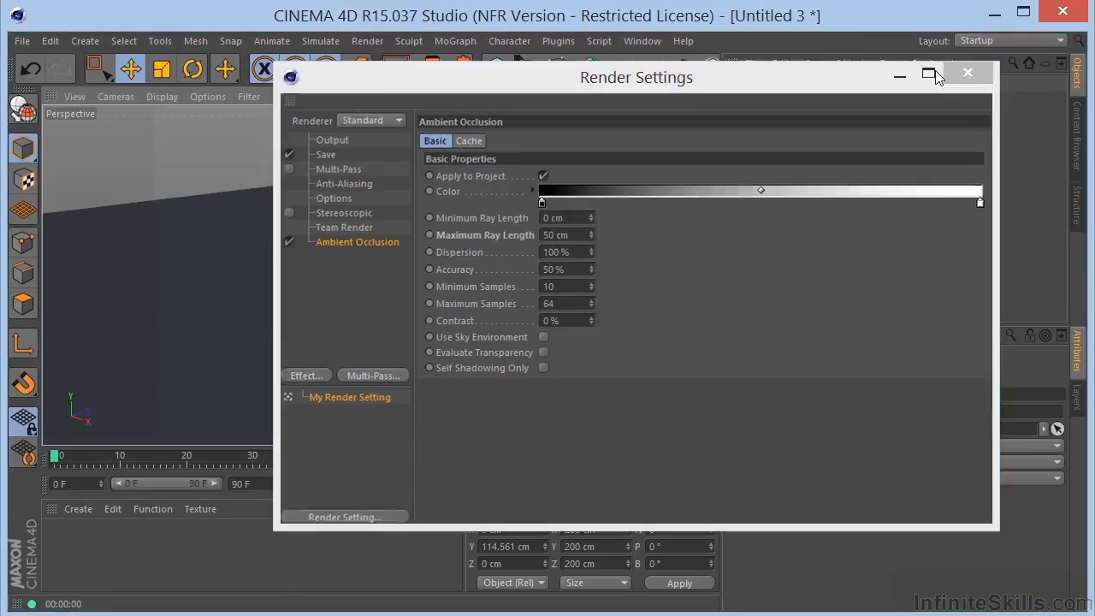
left_click(967, 73)
left_click(398, 69)
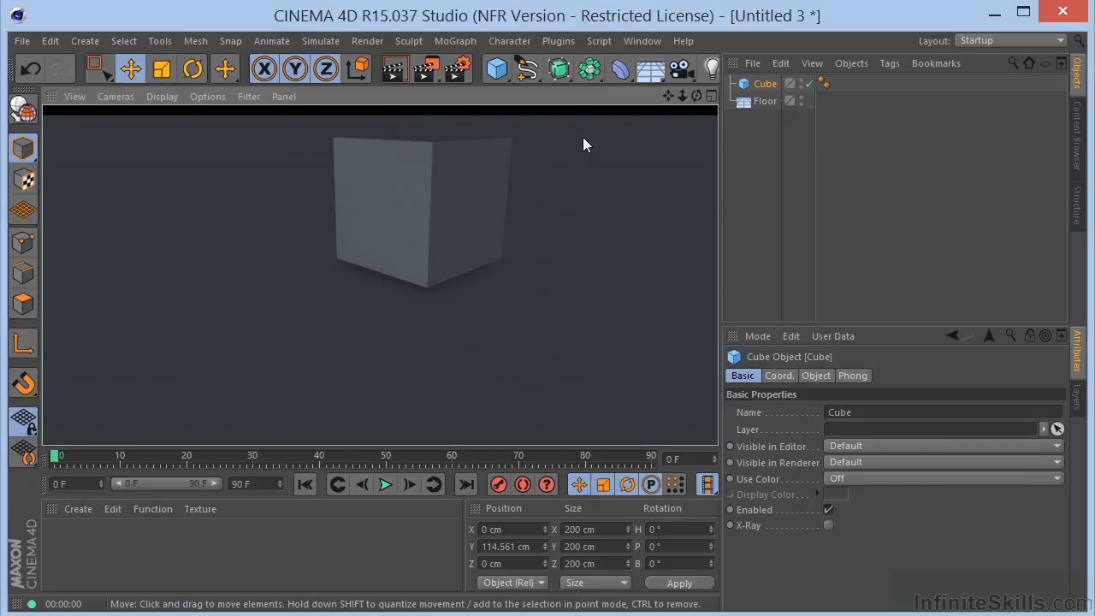
Step: Undo the last two edits, restoring the 200 cm ray length and the cube at 100 cm
key("ctrl+z")
key("ctrl+b")
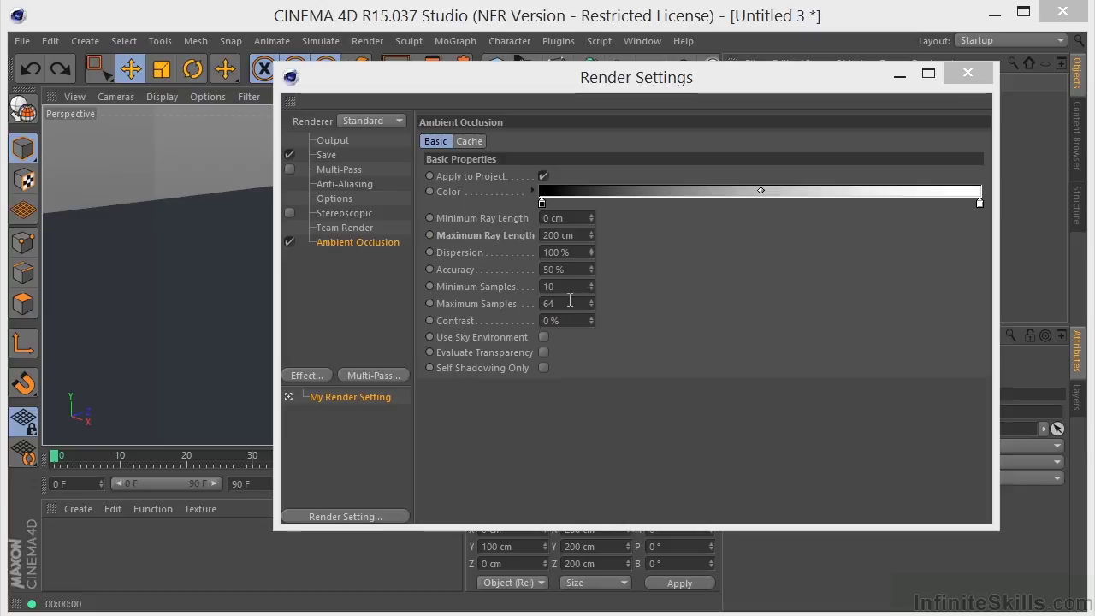
Step: Set Ambient Occlusion Maximum Samples to 16 and Accuracy to 10 %
double_click(570, 301)
type("16")
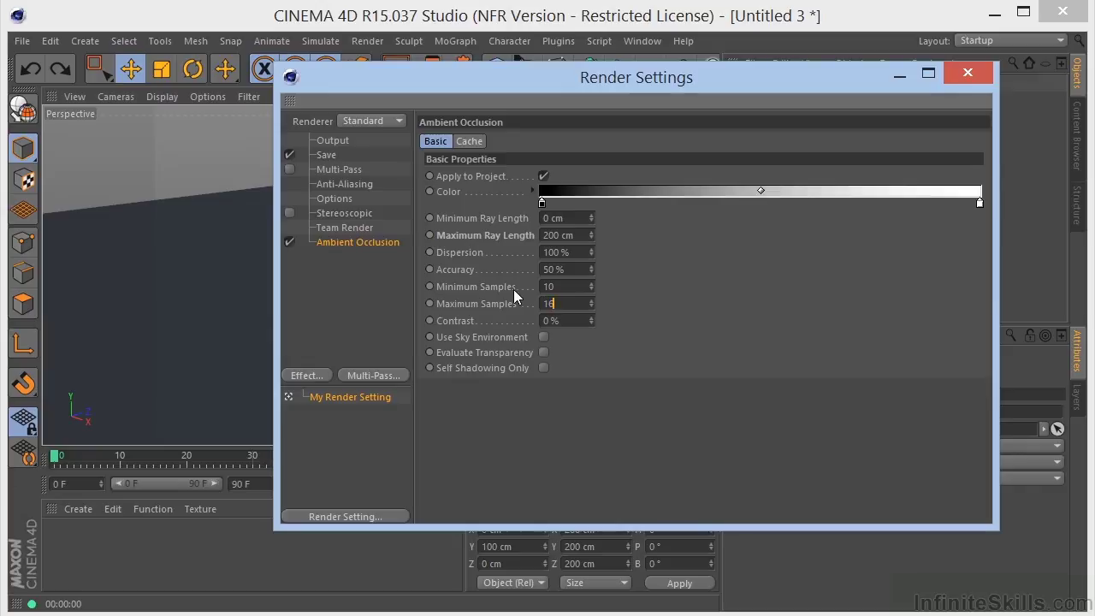
double_click(557, 269)
type("10")
key("Return")
Step: Render the cube on the floor to the Picture Viewer
left_click(947, 74)
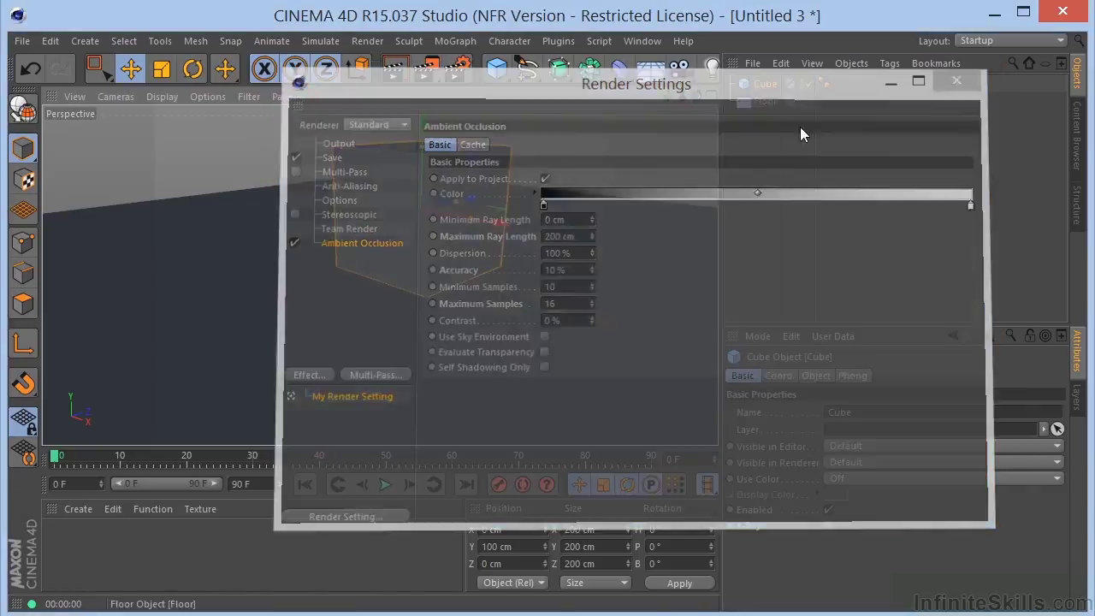
scroll(538, 269, "up", 5)
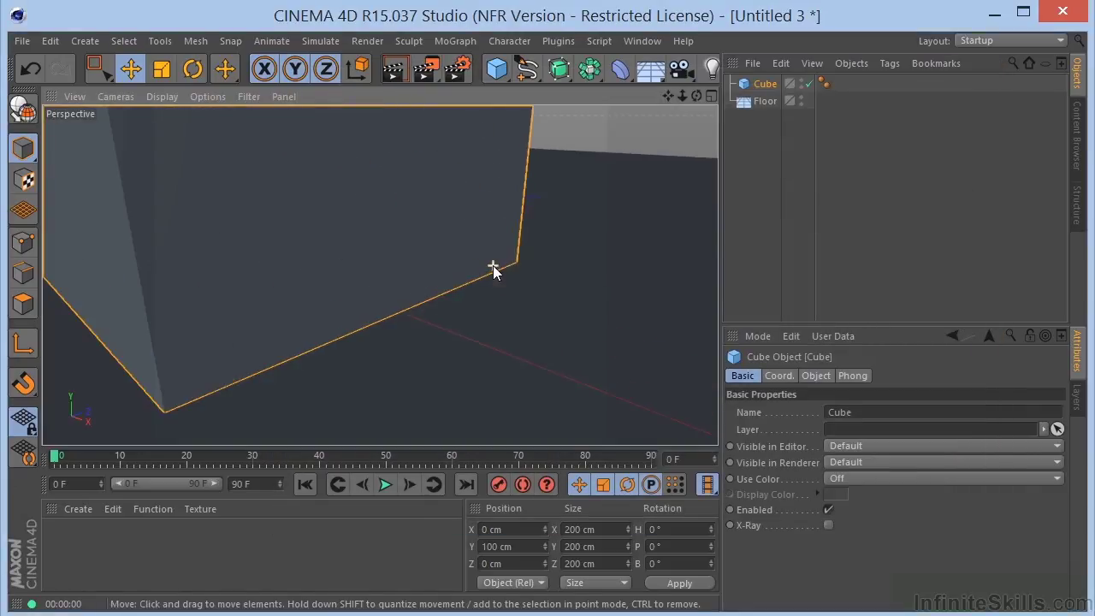
left_click(425, 69)
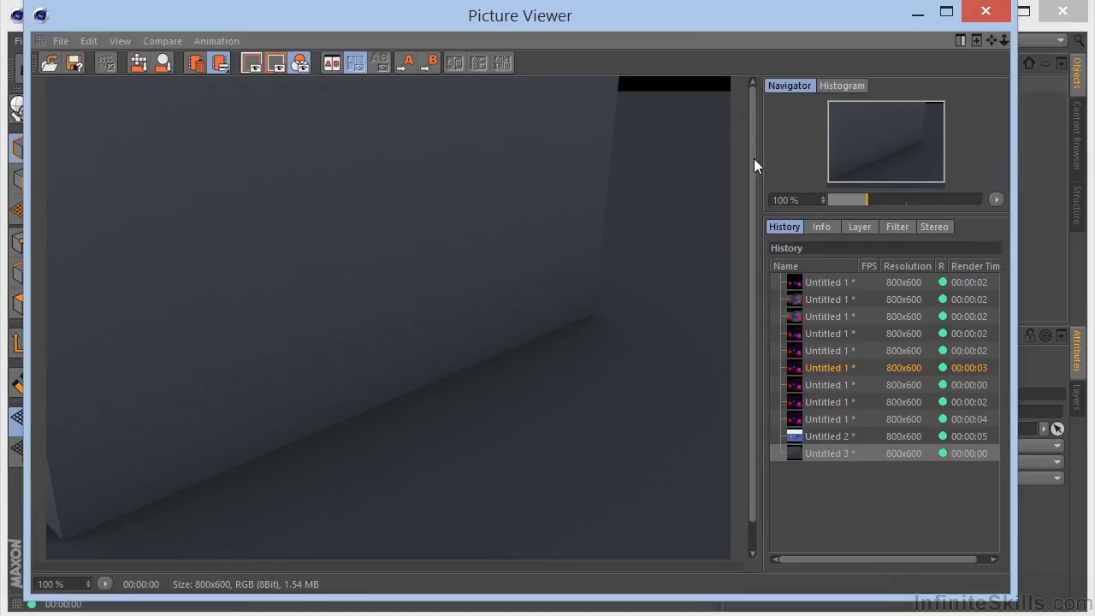
Step: Add a Sky to the scene and render it to the Picture Viewer
left_click(985, 10)
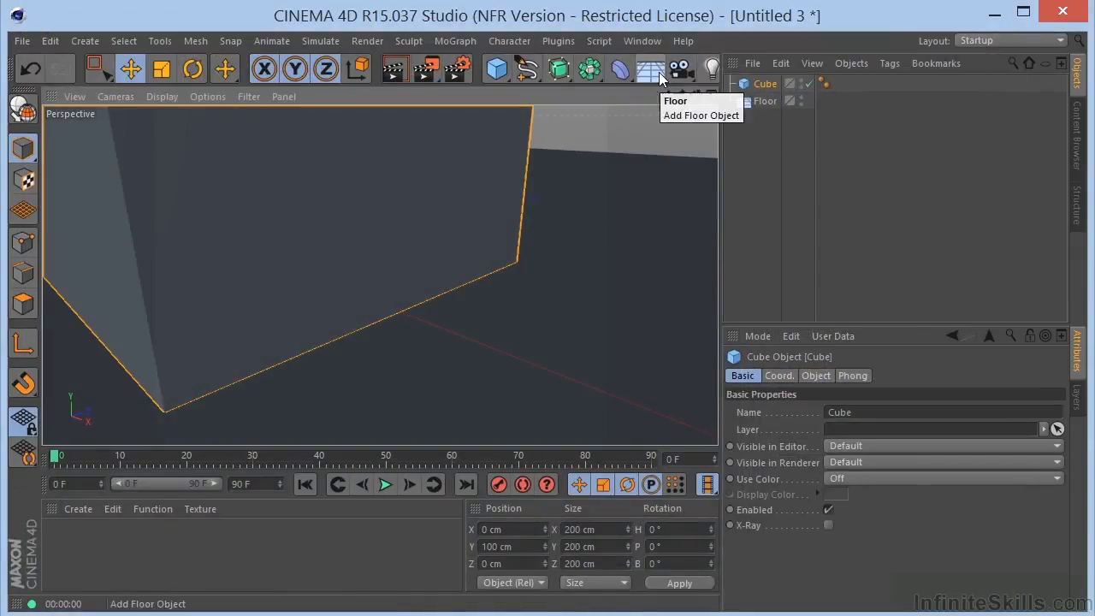
left_click_drag(661, 79, 691, 127)
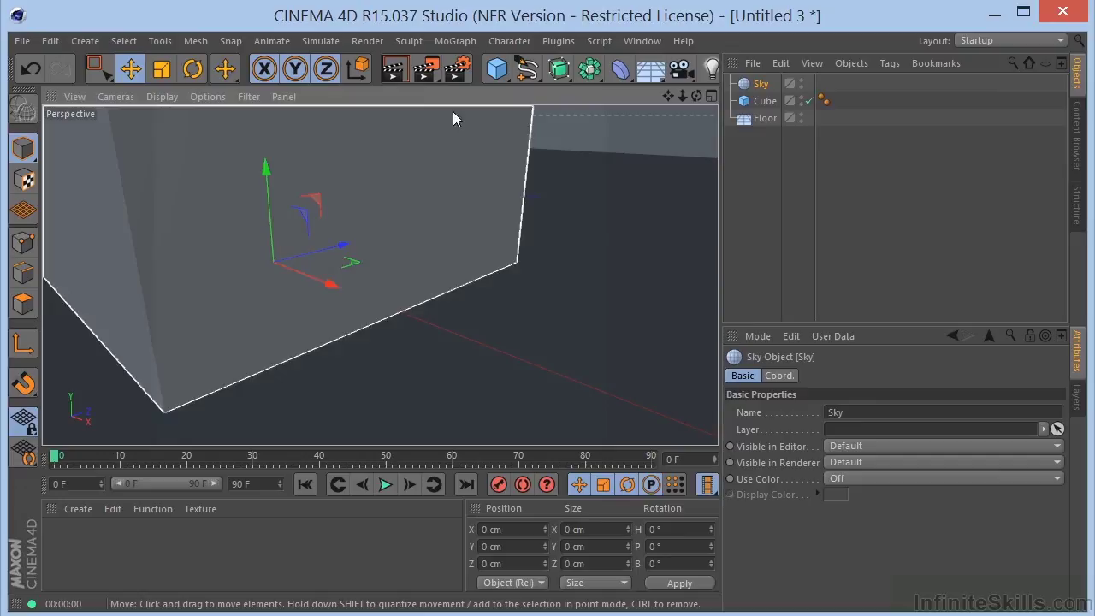
left_click(430, 66)
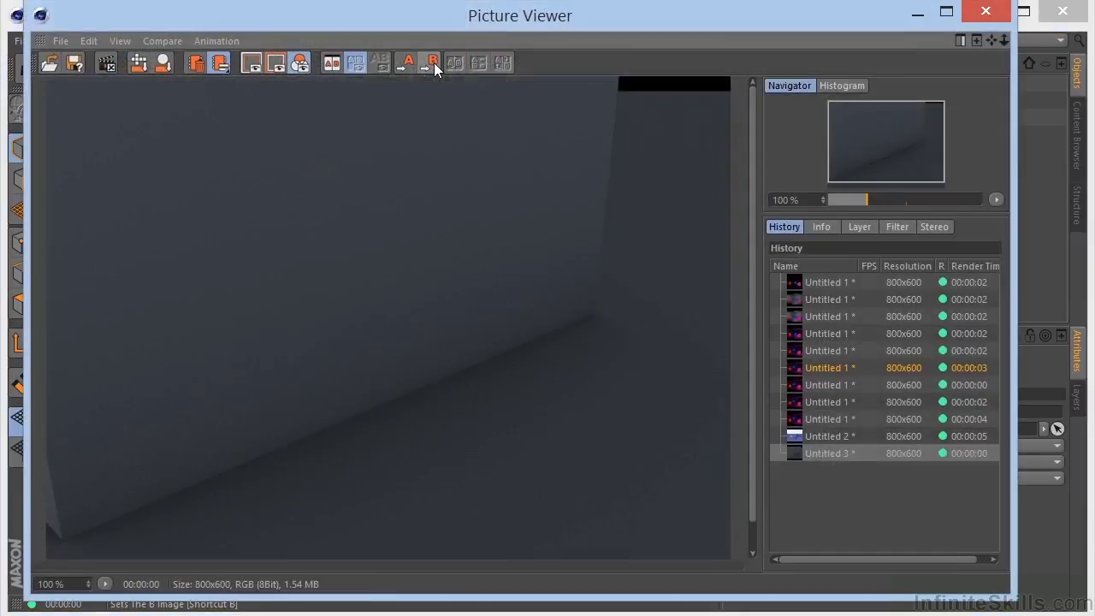
key("shift+r")
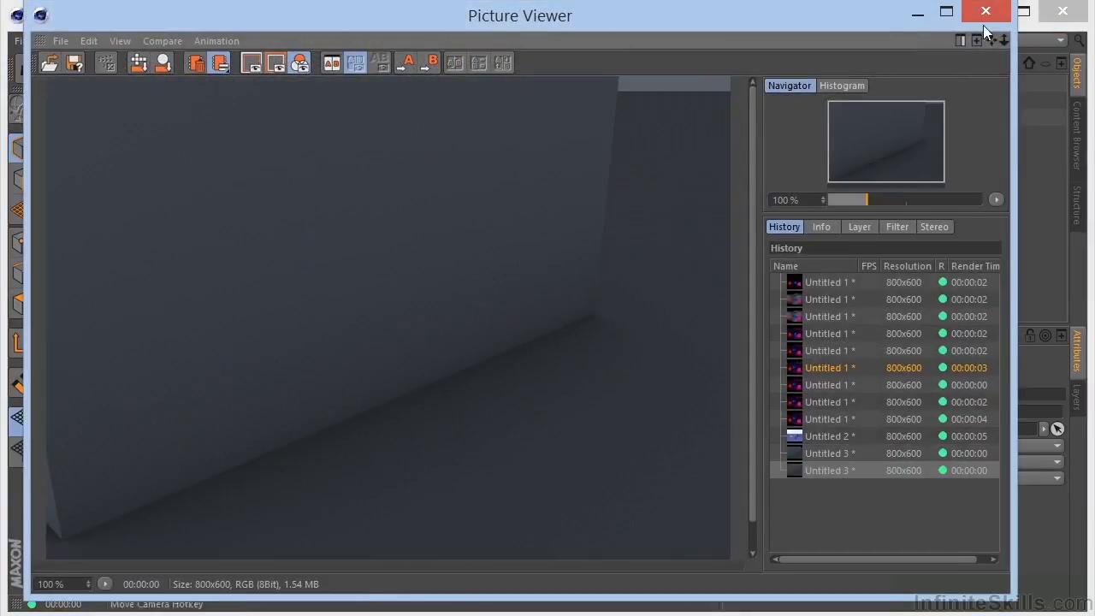
left_click(985, 13)
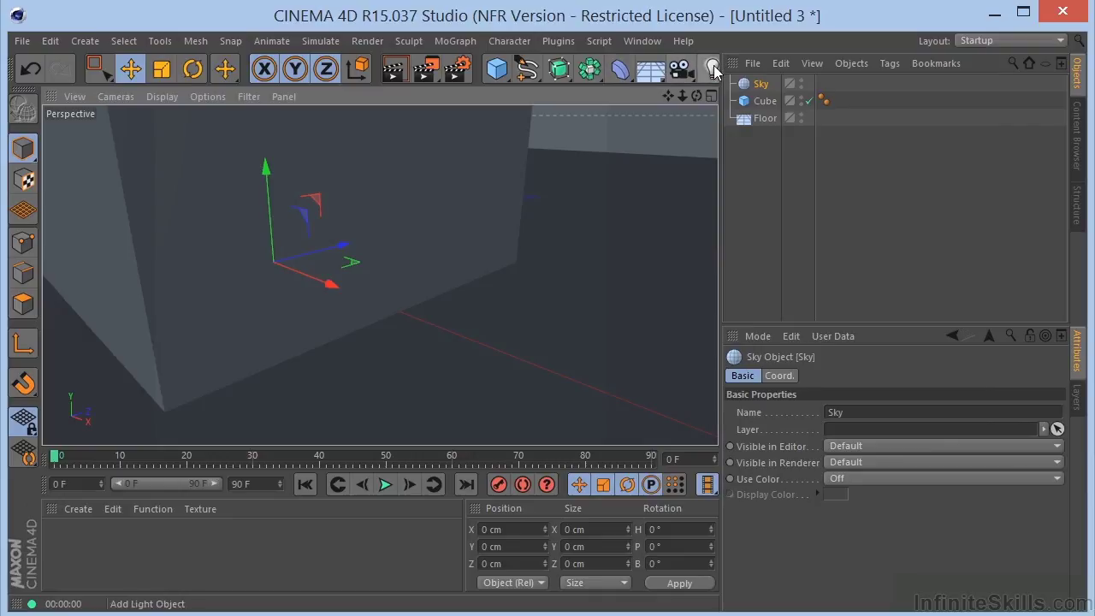
Step: Add a Light and move it to X 300.98 cm, Y 253.932 cm
left_click(713, 68)
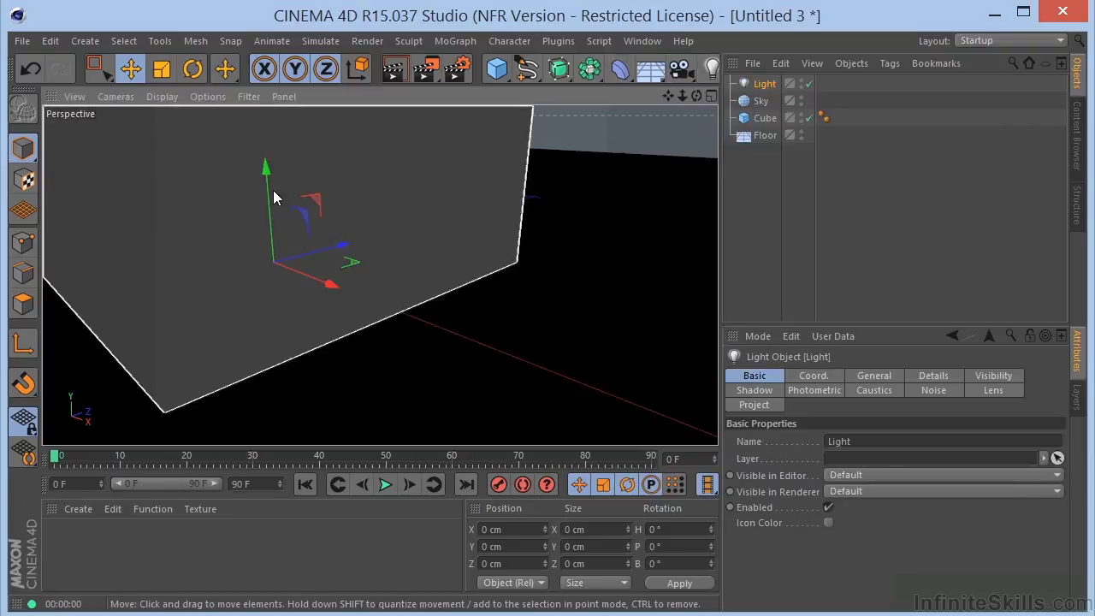
left_click_drag(278, 186, 299, 180, "alt")
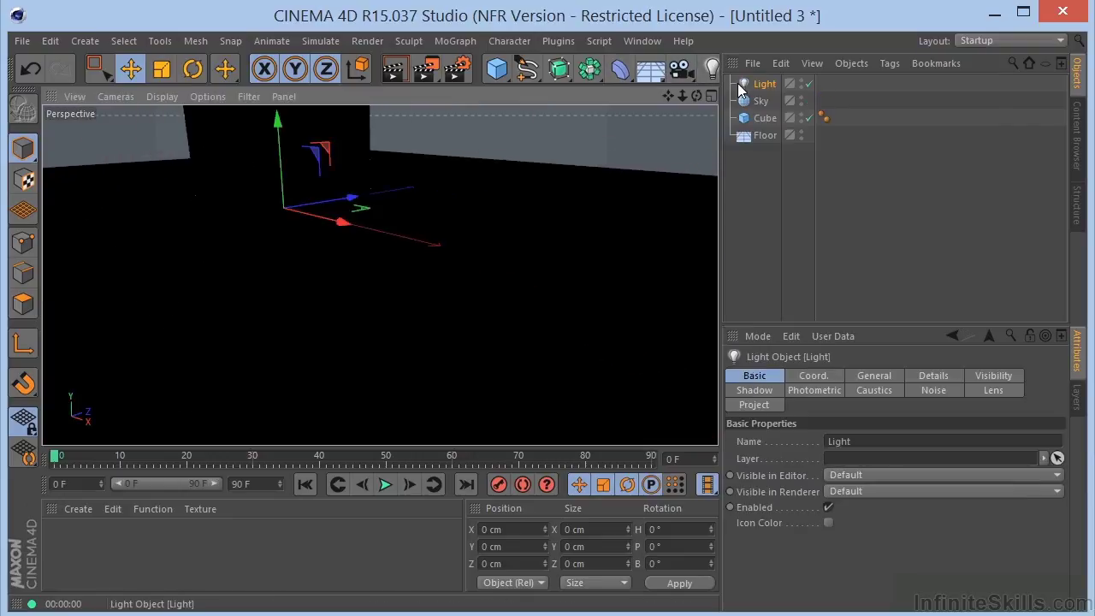
left_click_drag(675, 96, 681, 248)
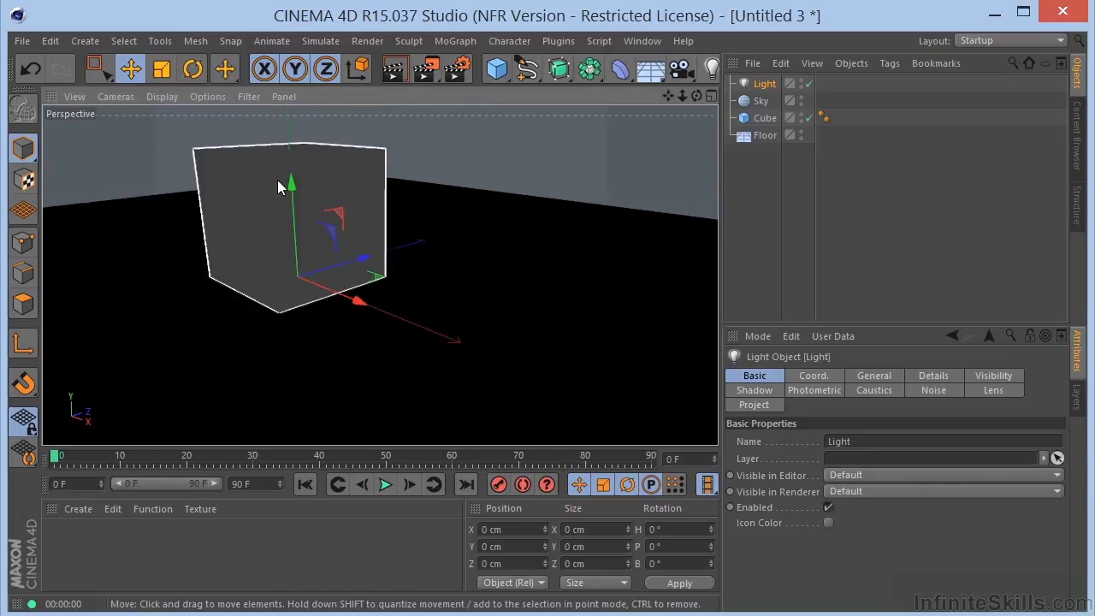
left_click_drag(289, 184, 542, 160)
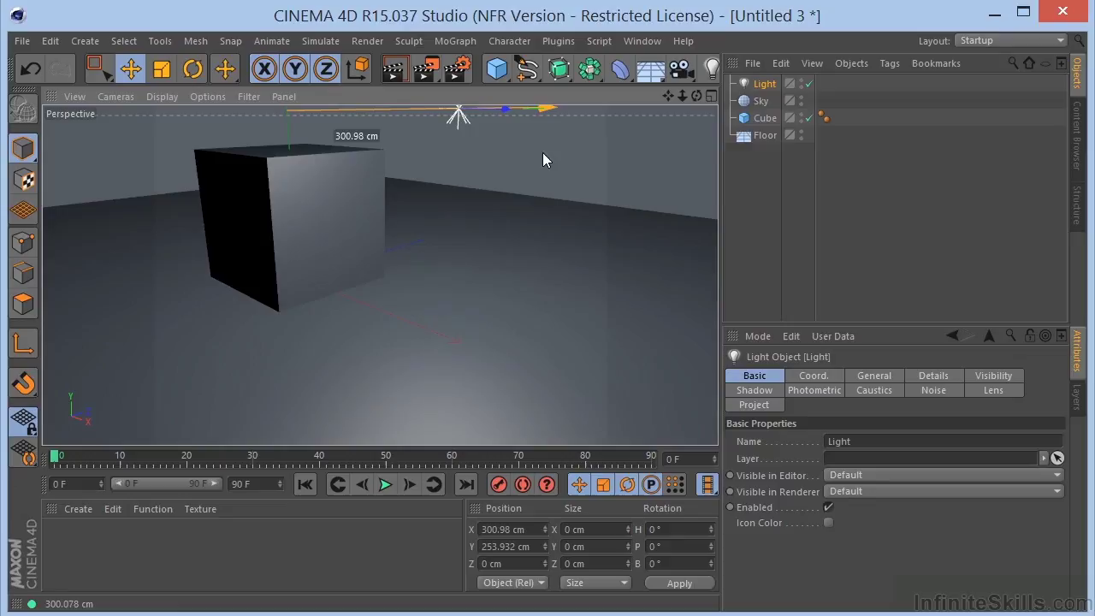
scroll(306, 323, "up", 10)
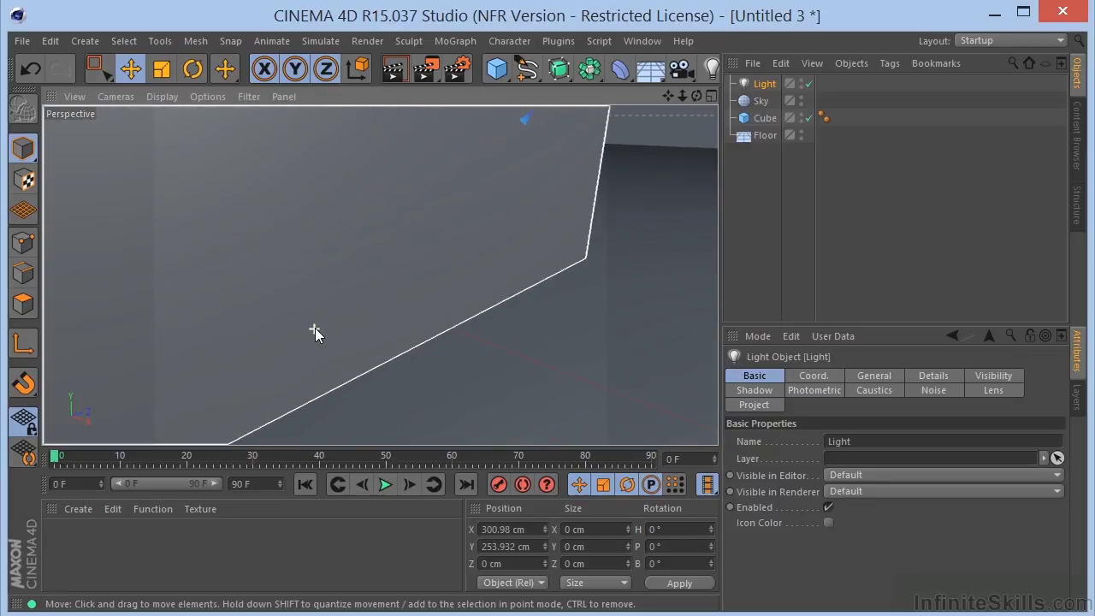
Step: Render the lit scene, then set ambient occlusion Accuracy 100 % and Maximum Samples 256
left_click(424, 68)
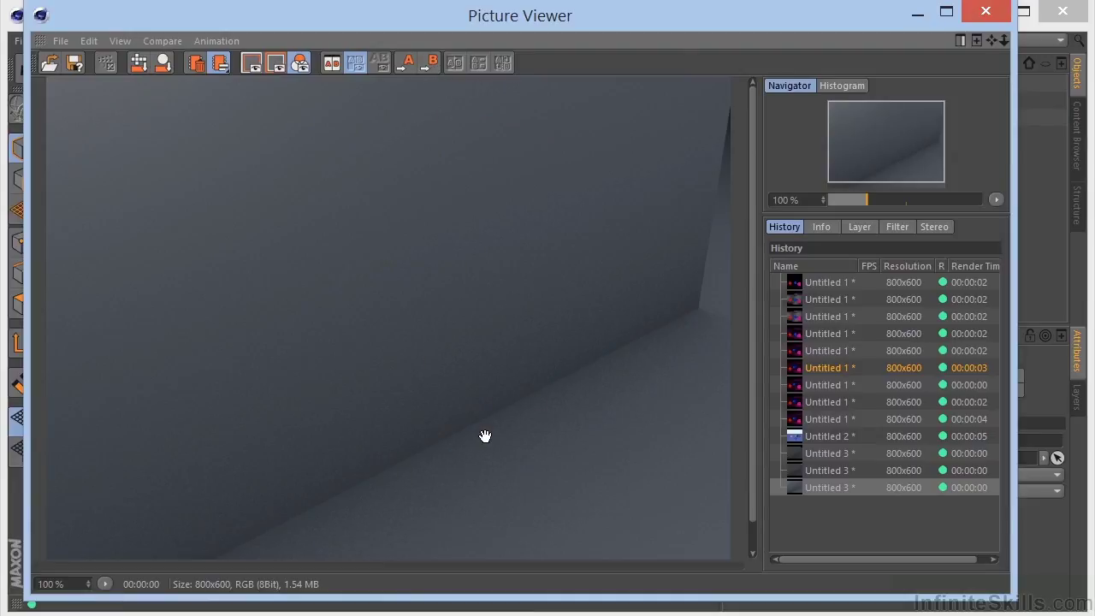
left_click(969, 12)
left_click(462, 65)
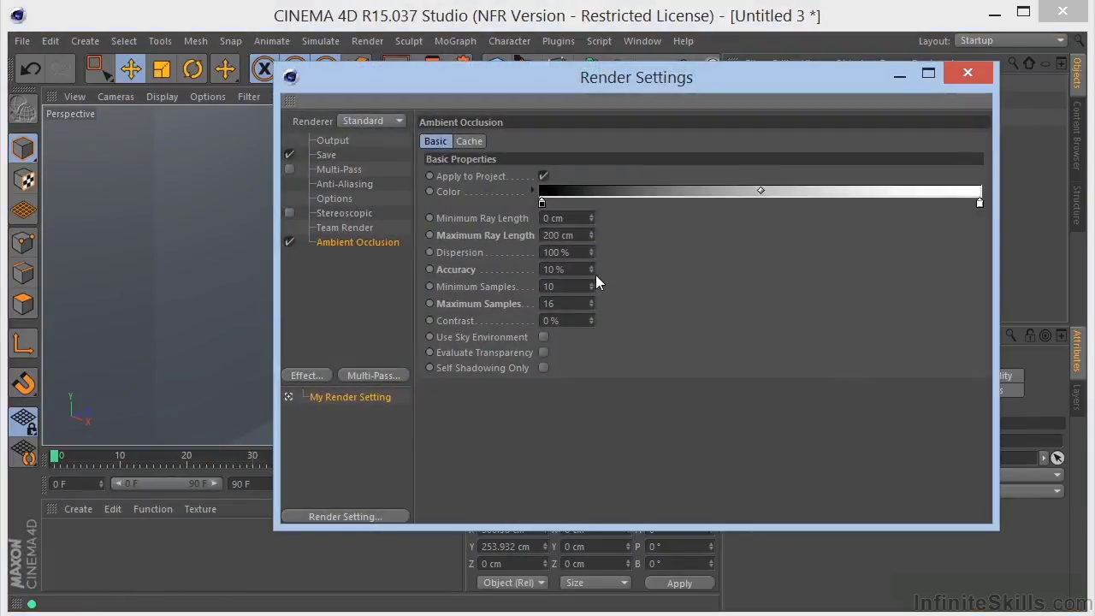
left_click_drag(579, 269, 530, 272)
type("100")
left_click_drag(568, 303, 503, 291)
type("256")
left_click(967, 74)
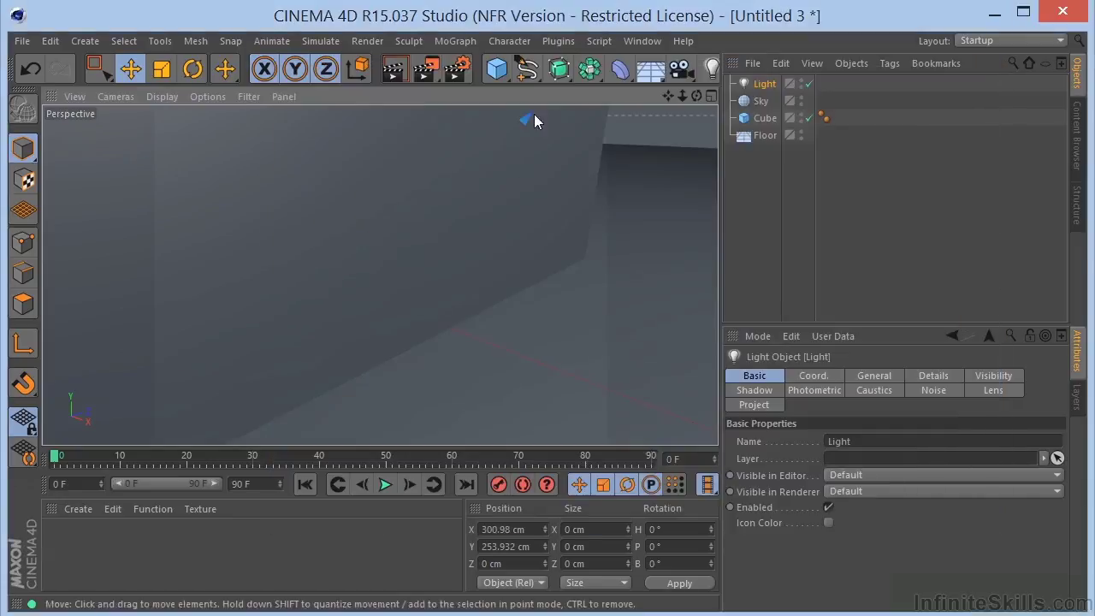
Step: Render the improved ambient occlusion to Picture Viewer, compare it against the earlier render, then reopen Render Settings
left_click(422, 70)
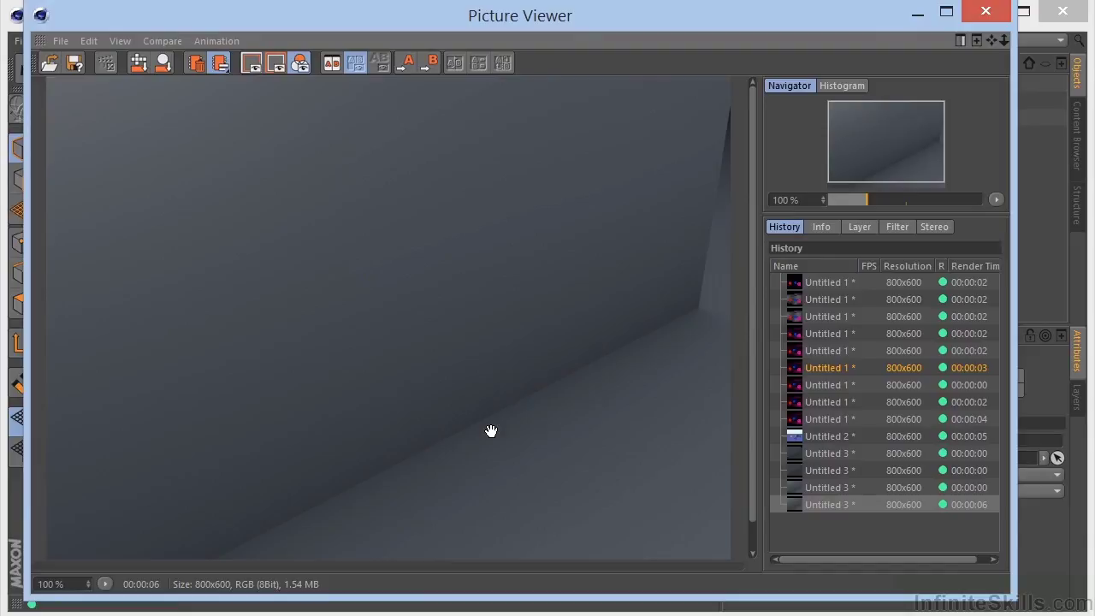
left_click(818, 487)
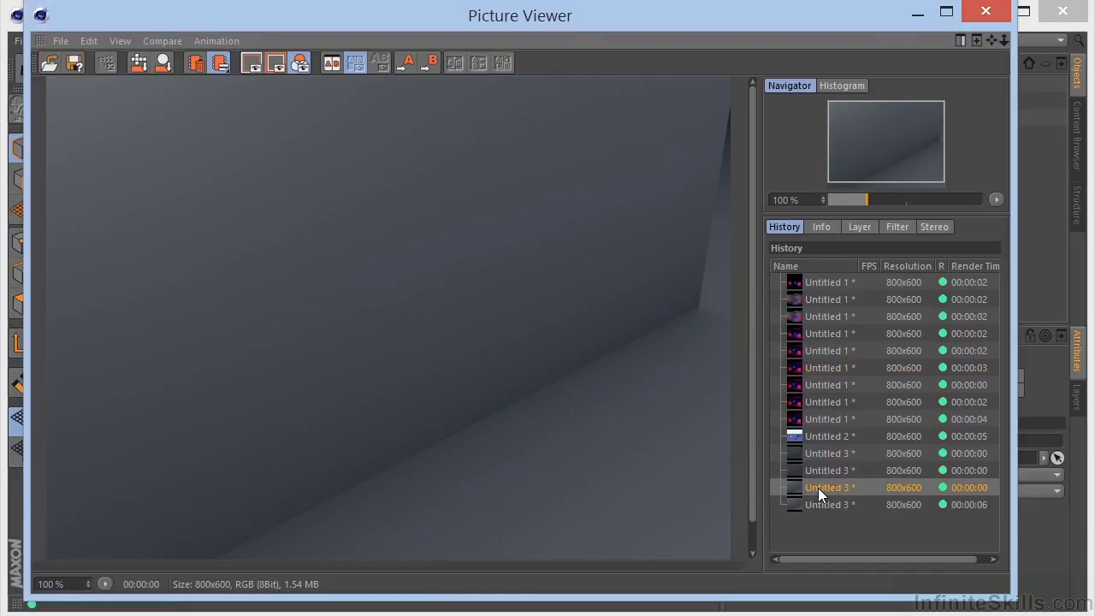
left_click(818, 505)
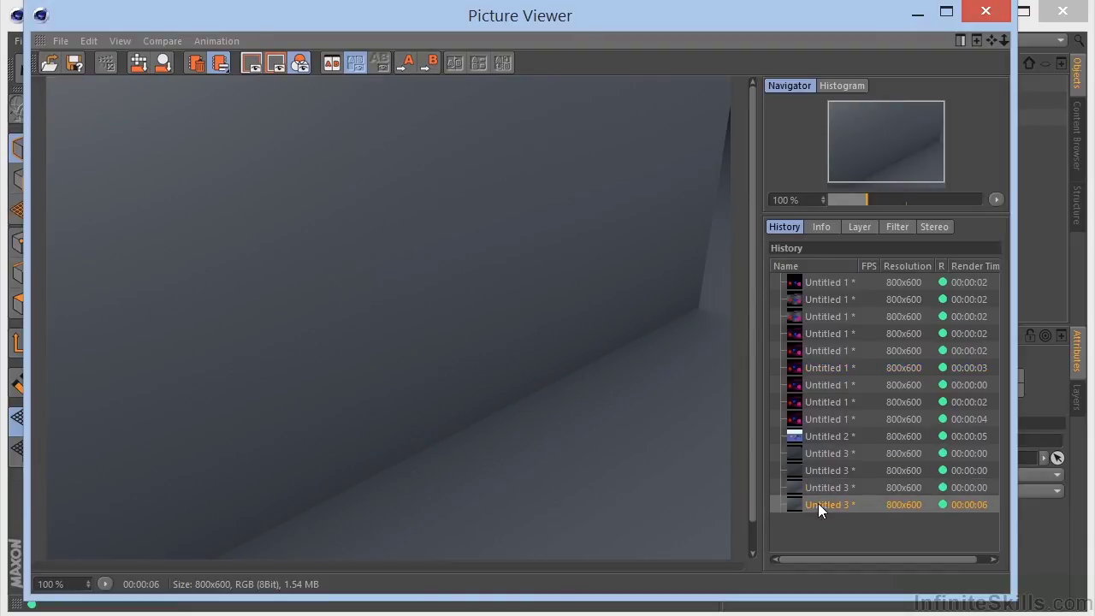
left_click(985, 12)
left_click(461, 67)
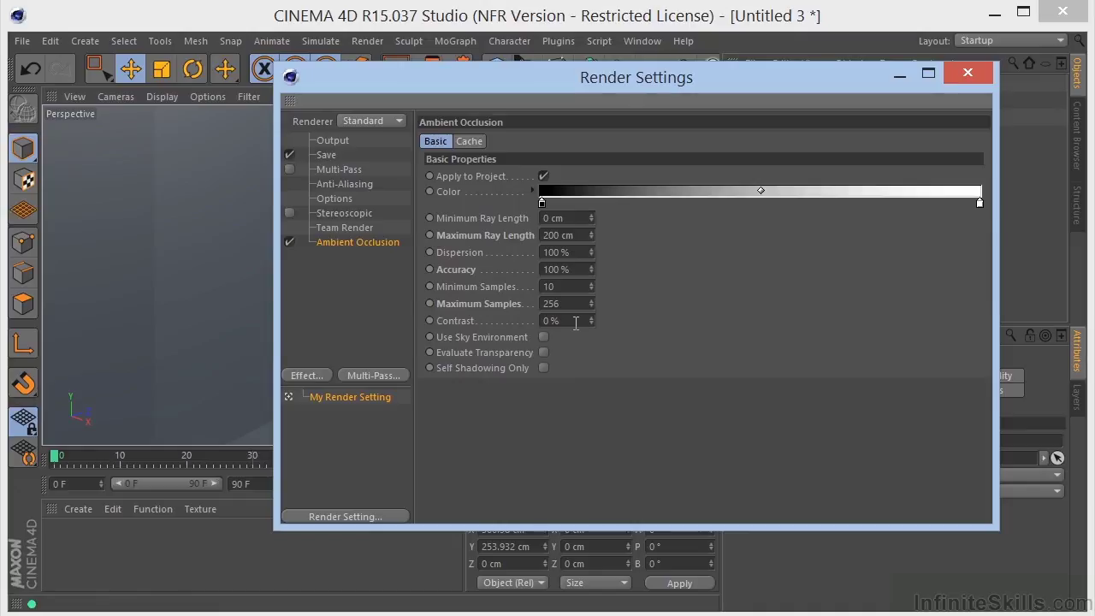
Step: Change Ambient Occlusion Contrast to 10 %, close Render Settings, and render the active viewport
left_click_drag(515, 87, 754, 121)
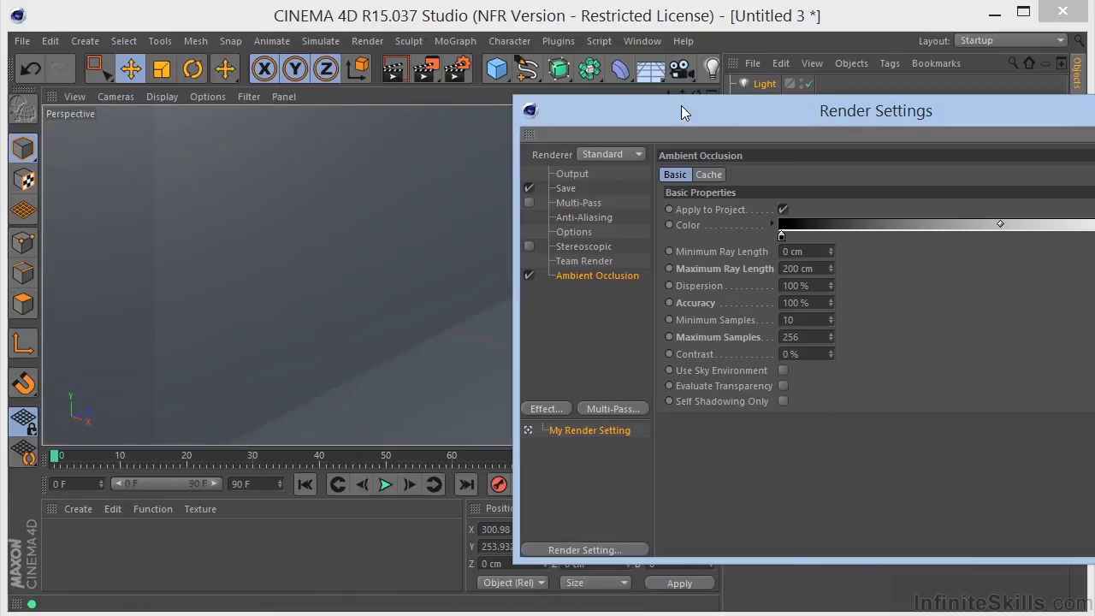
left_click_drag(682, 108, 293, 56)
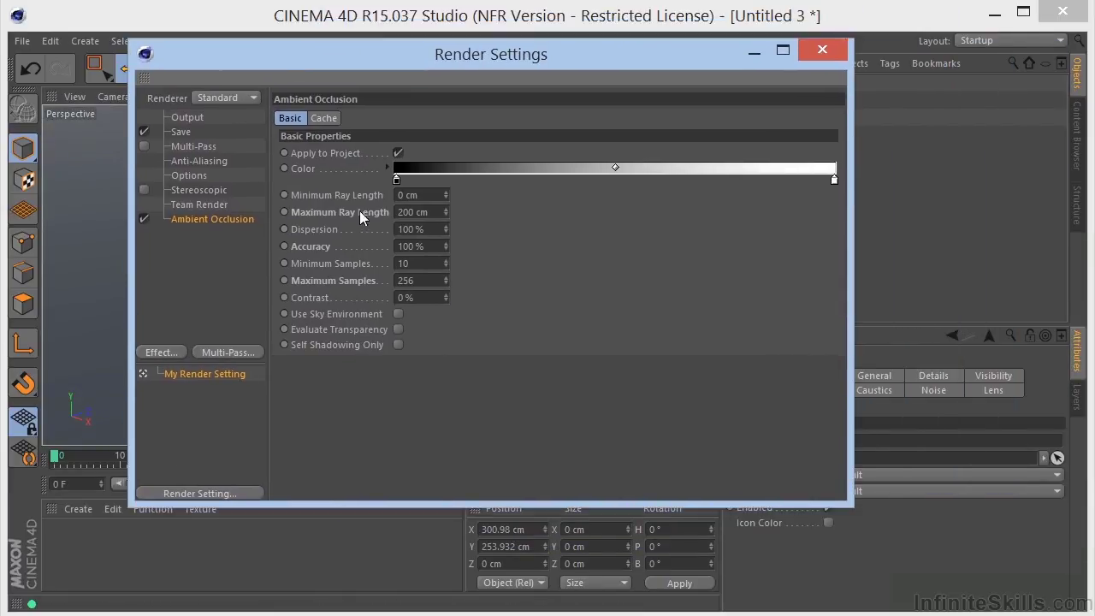
left_click(421, 299)
type("10")
key("Return")
left_click(822, 49)
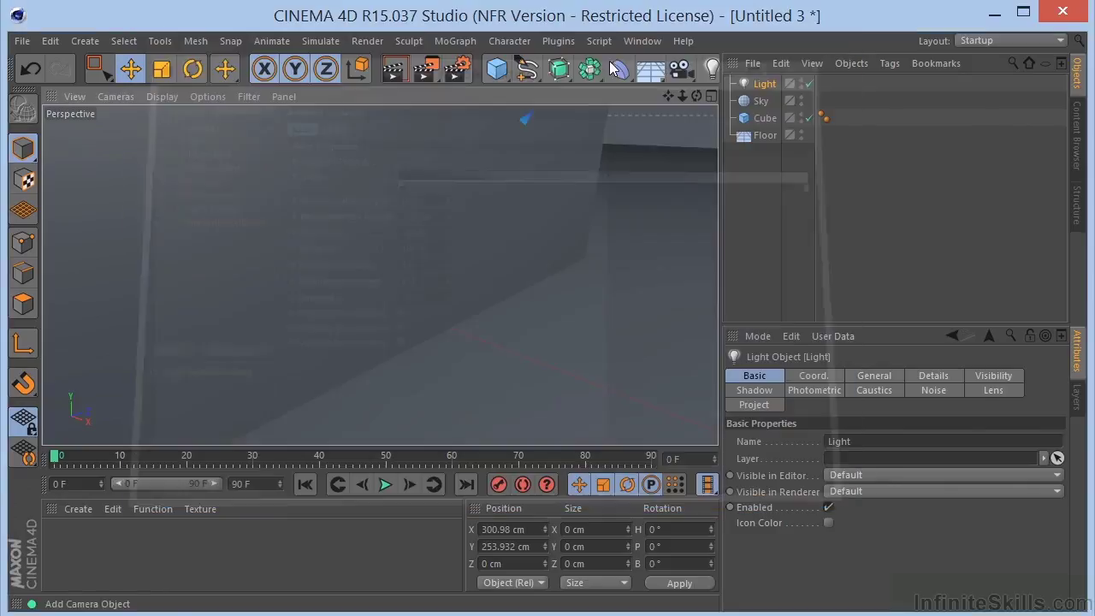
left_click(397, 71)
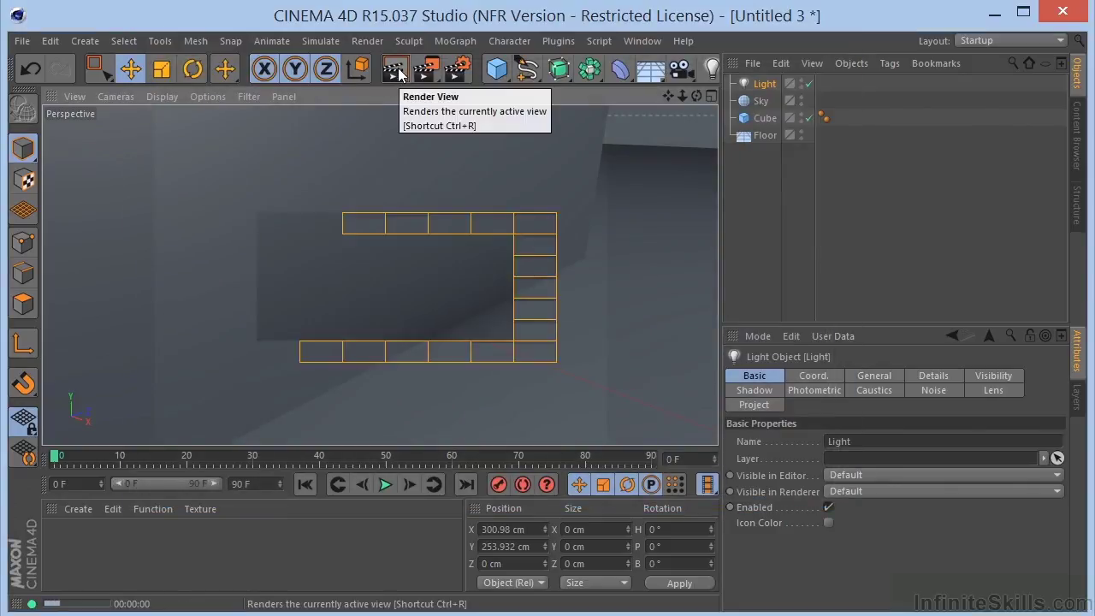